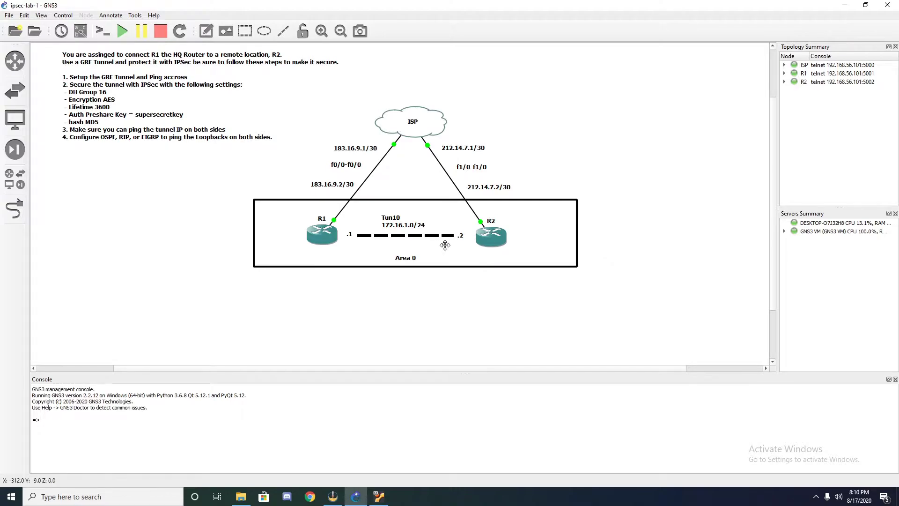
# Open R1's console and display its brief IP interface summary with "show ip int br".
pyautogui.click(322, 244)
pyautogui.doubleClick(322, 244)
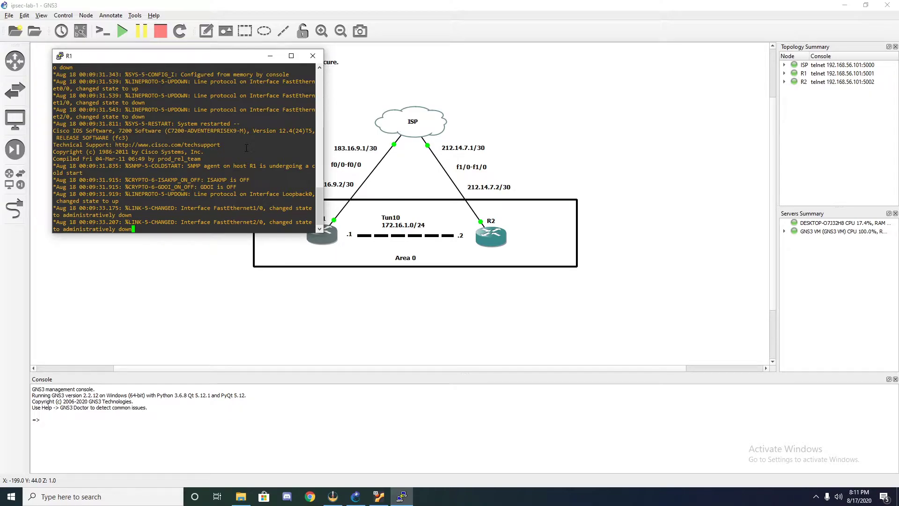
pyautogui.press('Return')
pyautogui.press('Return')
pyautogui.press('Return')
pyautogui.press('Return')
pyautogui.press('Return')
pyautogui.press('Return')
pyautogui.press('Return')
pyautogui.press('Return')
pyautogui.press('Return')
pyautogui.press('Return')
pyautogui.press('Return')
pyautogui.press('Return')
pyautogui.press('Return')
pyautogui.press('Return')
pyautogui.press('Return')
pyautogui.press('Return')
pyautogui.press('Return')
pyautogui.press('Return')
pyautogui.press('Return')
pyautogui.press('Return')
pyautogui.write('sh')
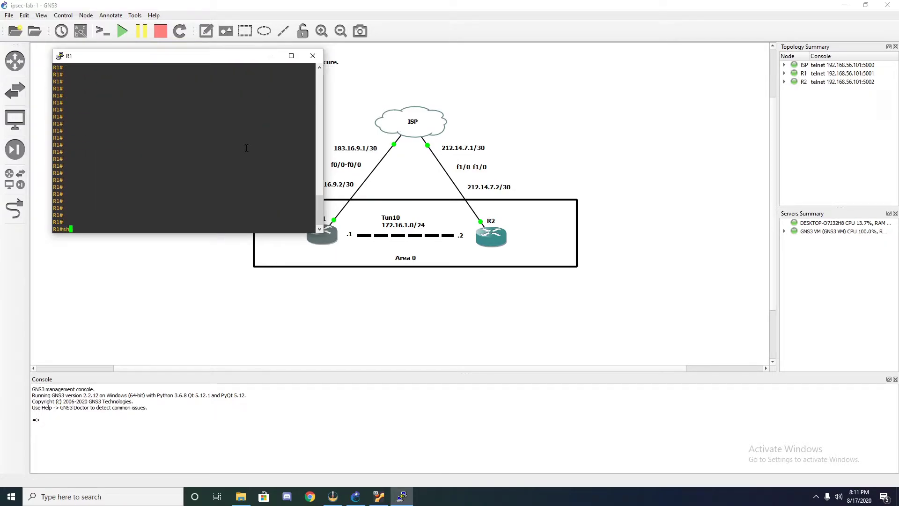
pyautogui.write('ow ip int br')
pyautogui.press('Return')
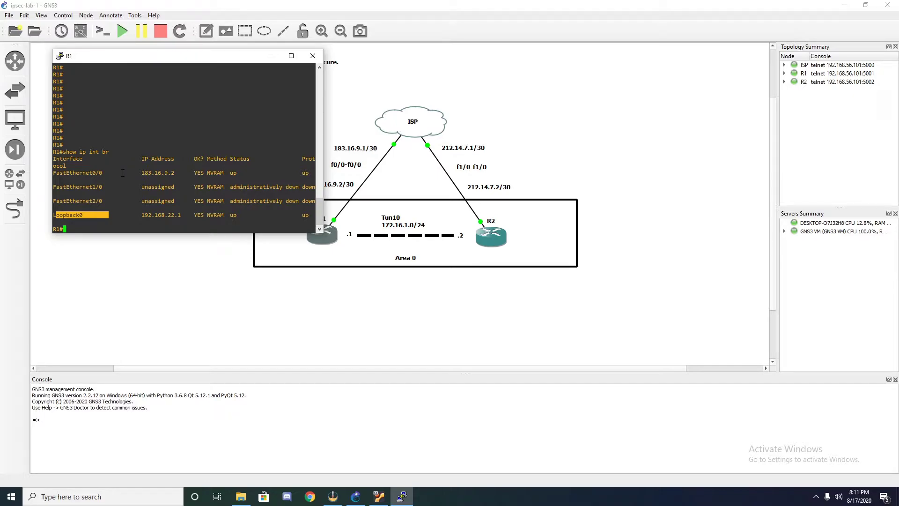
pyautogui.moveTo(122, 173); pyautogui.dragTo(77, 171)
pyautogui.click(122, 192)
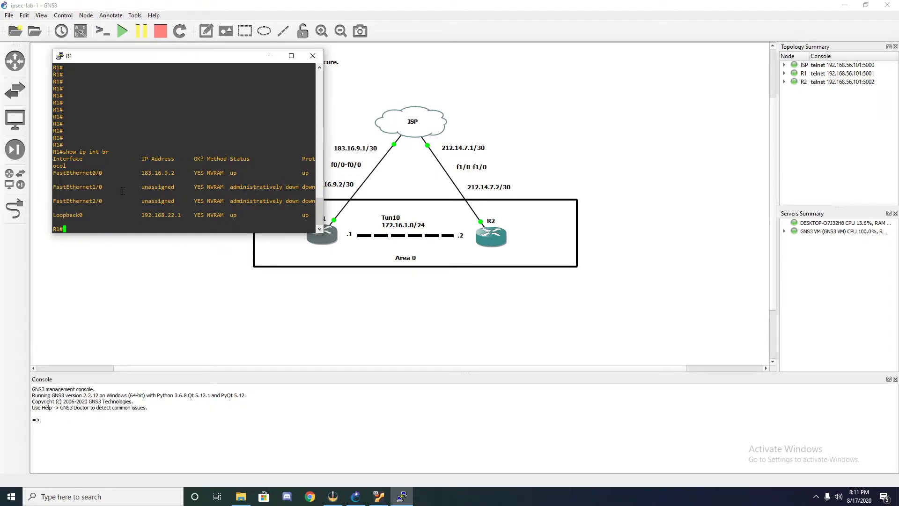
# Display R1's IP routing table and test connectivity from R1 by pinging 212.14.7.2.
pyautogui.write('show ip route')
pyautogui.press('Return')
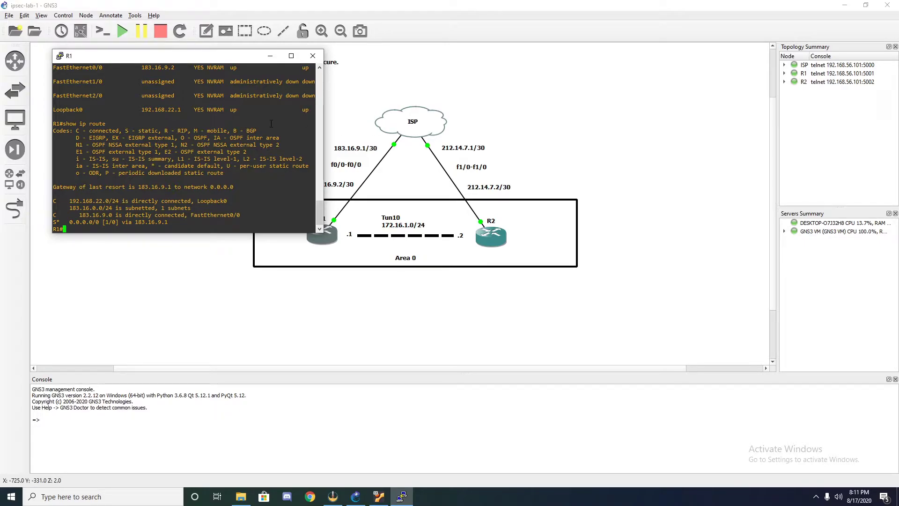
pyautogui.write('ping 212')
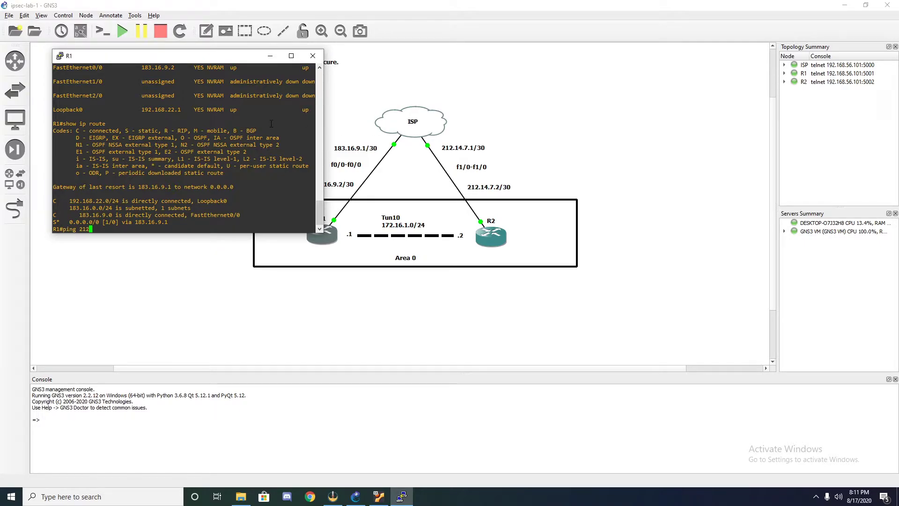
pyautogui.write('.14.7.2')
pyautogui.press('Return')
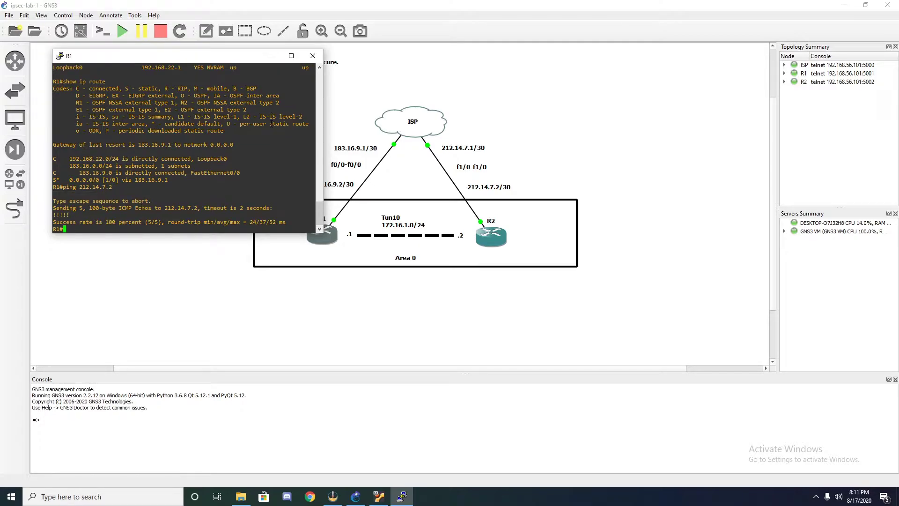
pyautogui.moveTo(53, 138); pyautogui.dragTo(117, 148)
# Open R2's console and list its interfaces with "show ip int br".
pyautogui.click(507, 239)
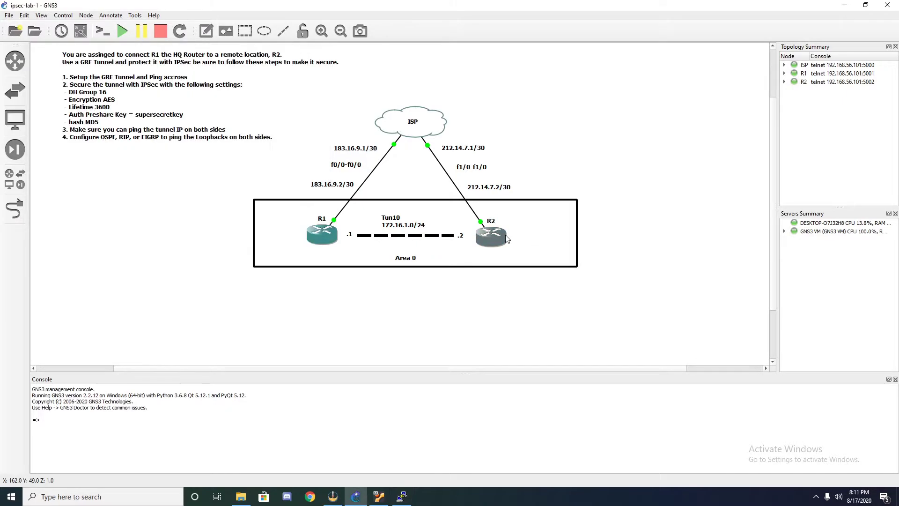
pyautogui.doubleClick(507, 239)
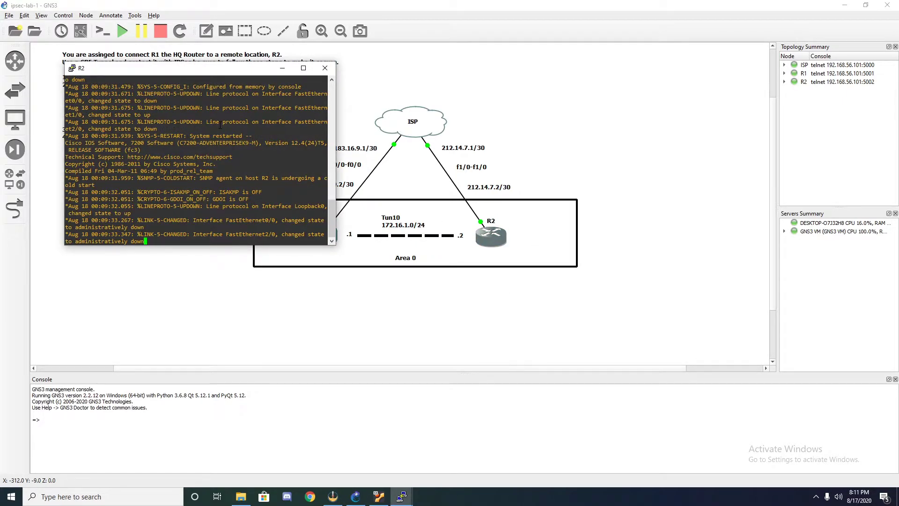
pyautogui.press('Return')
pyautogui.write('\\\\\\\\\\\\\\\\\\')
pyautogui.press('Print')
pyautogui.press('Escape')
pyautogui.press('BackSpace')
pyautogui.press('BackSpace')
pyautogui.press('BackSpace')
pyautogui.press('BackSpace')
pyautogui.press('BackSpace')
pyautogui.press('BackSpace')
pyautogui.press('BackSpace')
pyautogui.press('BackSpace')
pyautogui.press('BackSpace')
pyautogui.press('Return')
pyautogui.press('Return')
pyautogui.press('Return')
pyautogui.press('Return')
pyautogui.press('Return')
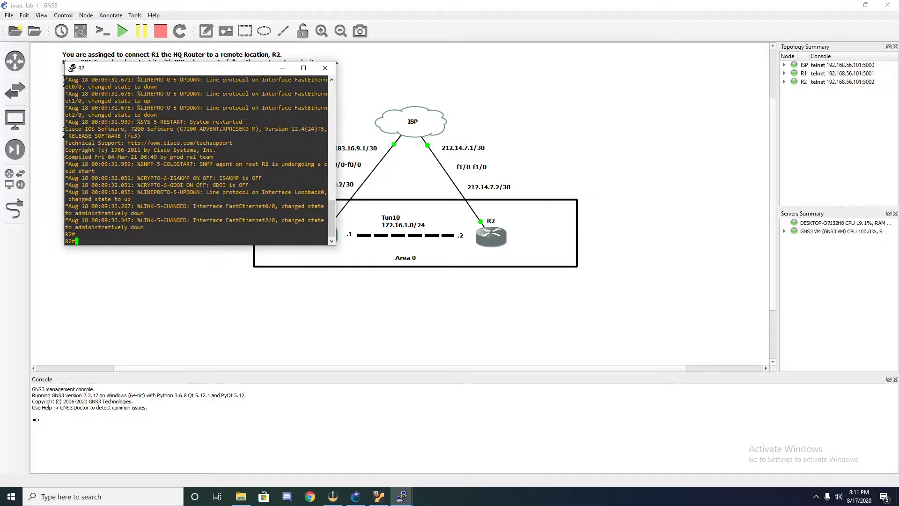
pyautogui.press('Return')
pyautogui.press('Return')
pyautogui.press('Return')
pyautogui.press('Return')
pyautogui.press('Return')
pyautogui.press('Return')
pyautogui.press('Return')
pyautogui.press('Return')
pyautogui.press('Return')
pyautogui.press('Return')
pyautogui.press('Return')
pyautogui.press('Return')
pyautogui.press('Return')
pyautogui.press('Return')
pyautogui.press('Return')
pyautogui.press('Return')
pyautogui.press('Return')
pyautogui.press('Return')
pyautogui.write('sh')
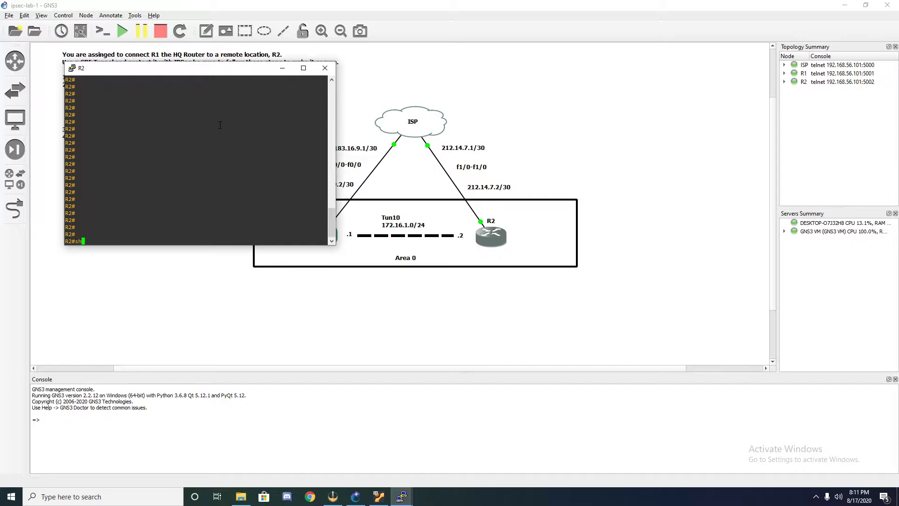
pyautogui.write('ow ip int br')
pyautogui.press('Return')
# Display R2's IP routing table with "show ip route".
pyautogui.write('show ip ro')
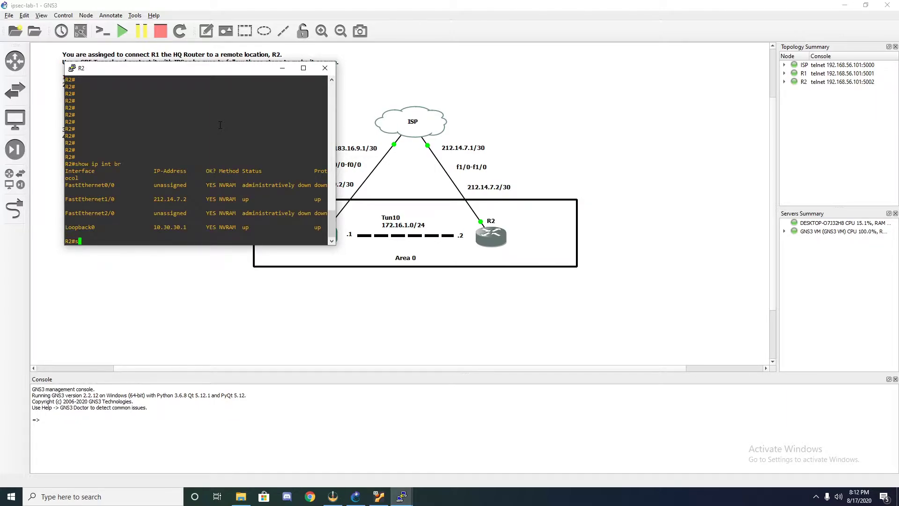
pyautogui.write('ute\\')
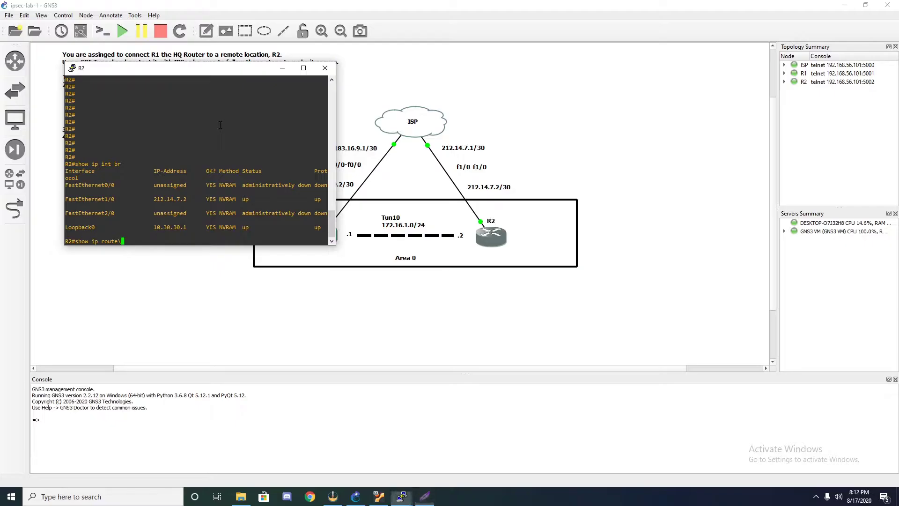
pyautogui.press('BackSpace')
pyautogui.press('Return')
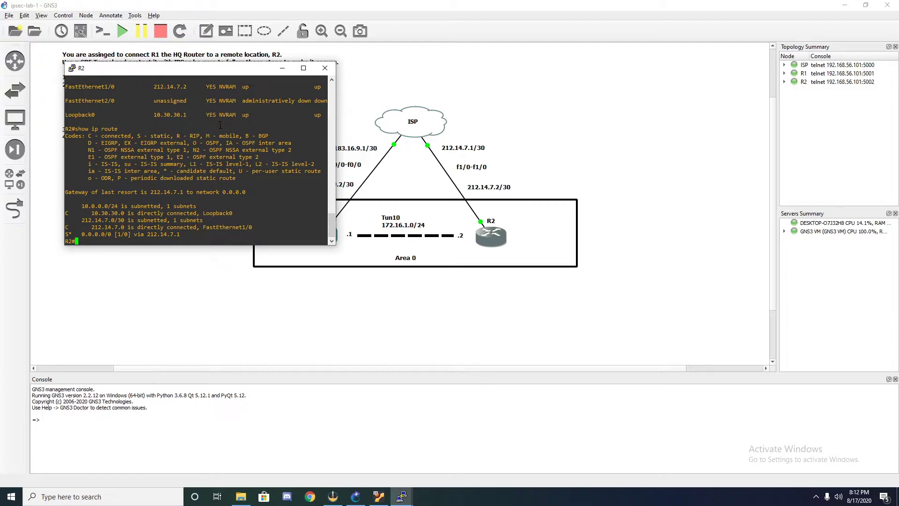
# Create tunnel interface 10 on R2 and assign it the address 172.16.1.2 with mask 255.255.255.0.
pyautogui.write('conf t')
pyautogui.press('Return')
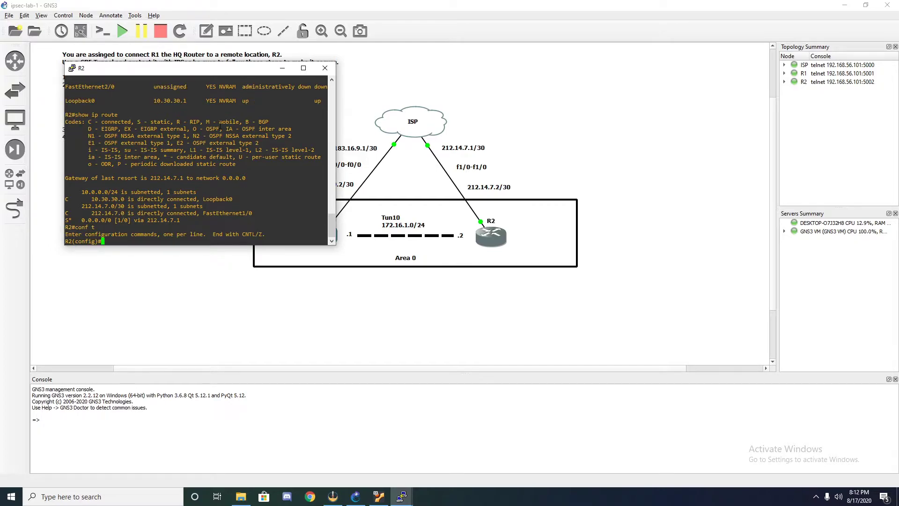
pyautogui.write('int tun 10')
pyautogui.press('Return')
pyautogui.write('ip add 172.')
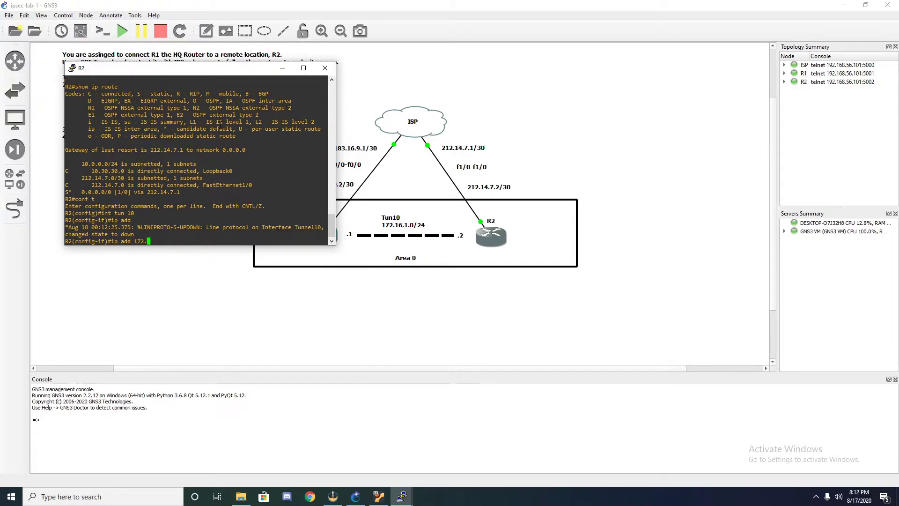
pyautogui.write('16.1.2')
pyautogui.write(' 255.2')
pyautogui.write('55.255.255.0')
pyautogui.press('Return')
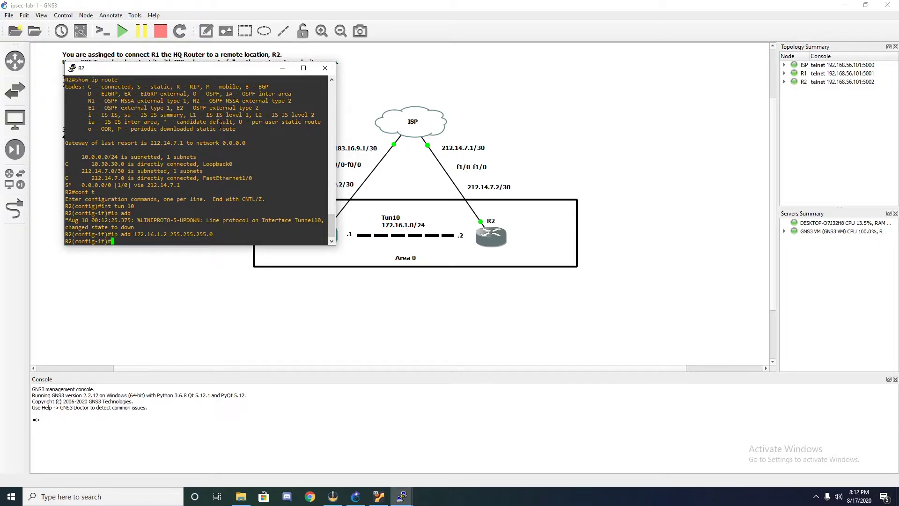
# Set the tunnel source to f1/0 on R2's tunnel 10 interface.
pyautogui.write('tun')
pyautogui.press('Tab')
pyautogui.write('s')
pyautogui.write('o')
pyautogui.press('Tab')
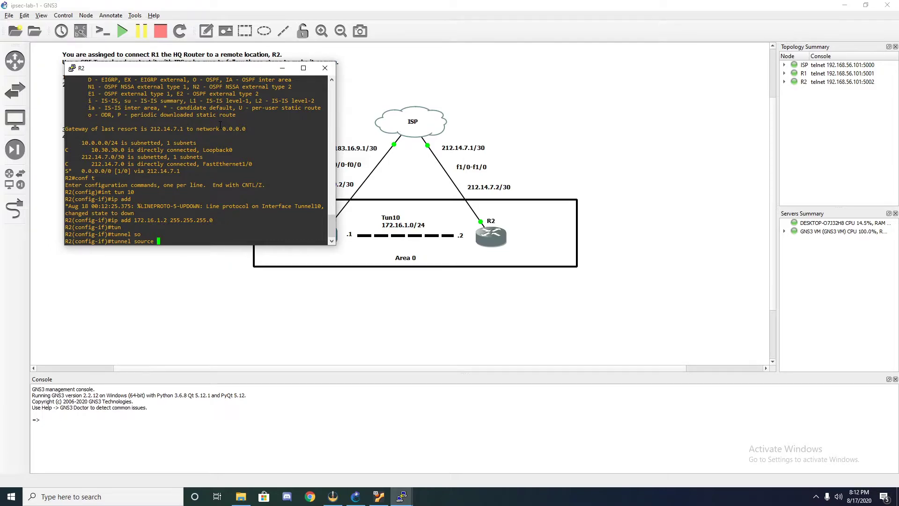
pyautogui.write('f1/0')
pyautogui.press('Return')
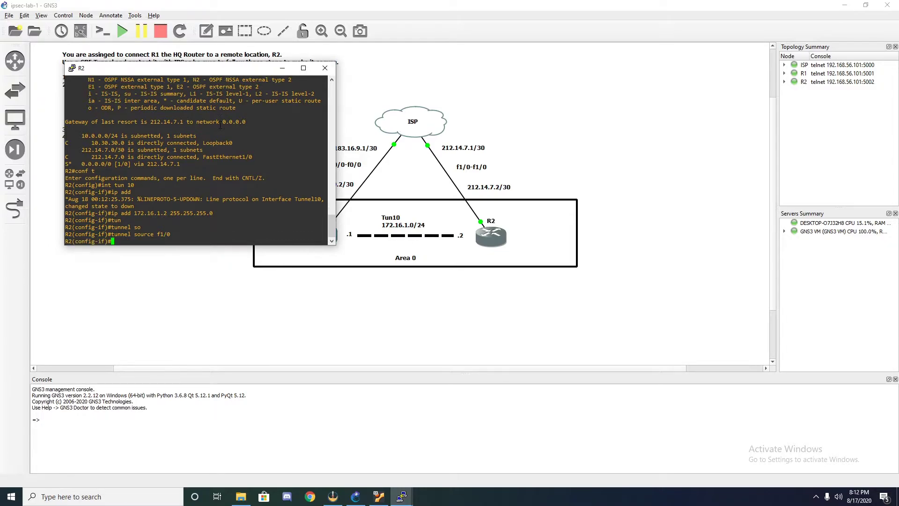
# Set R2's tunnel destination to 183.16.9.2 and return to privileged EXEC mode.
pyautogui.write('tun')
pyautogui.press('Tab')
pyautogui.write('de')
pyautogui.press('Tab')
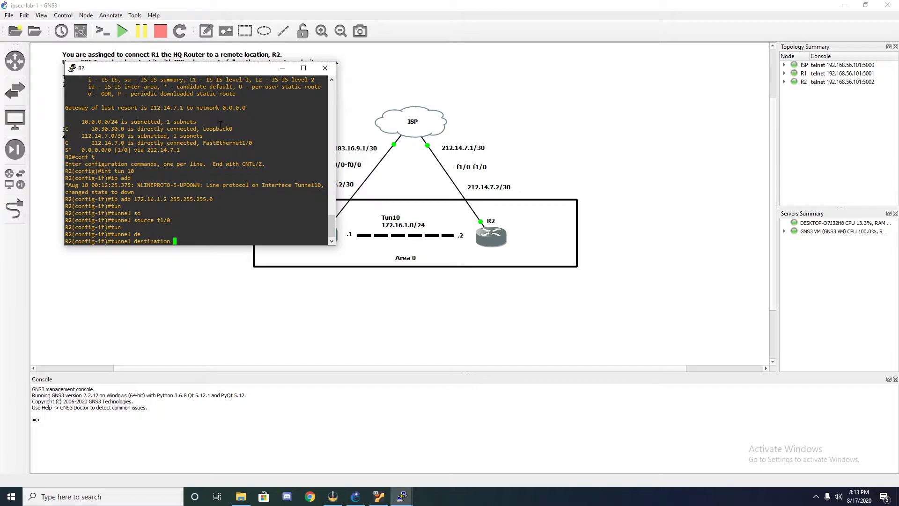
pyautogui.moveTo(167, 70); pyautogui.dragTo(650, 72)
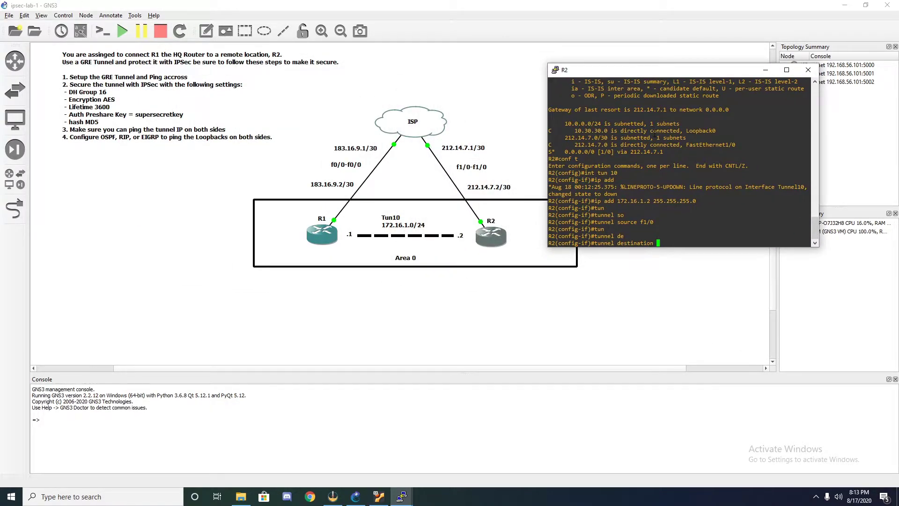
pyautogui.write('183.16.9.2')
pyautogui.press('Return')
pyautogui.write('exit')
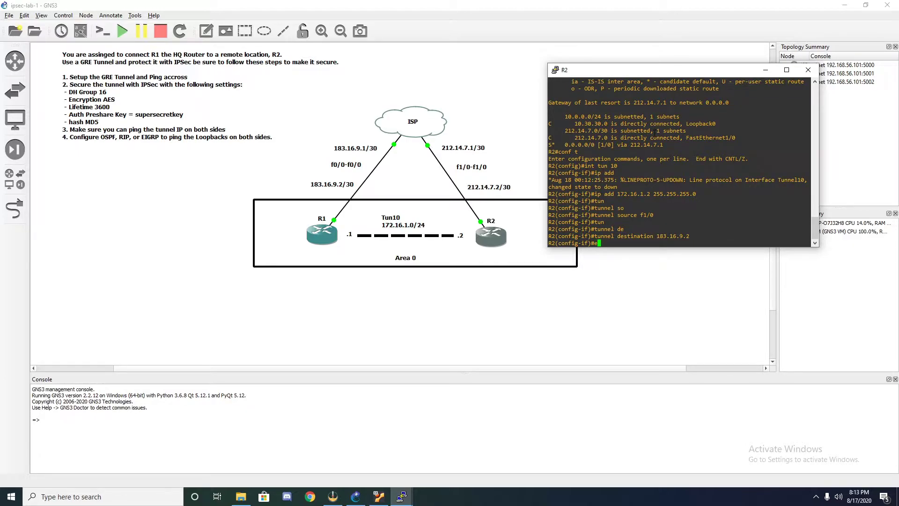
pyautogui.press('Return')
pyautogui.hotkey('ctrl', 'z')
pyautogui.press('Return')
pyautogui.press('Return')
pyautogui.press('Return')
pyautogui.press('Return')
pyautogui.press('Return')
pyautogui.press('Return')
pyautogui.press('Return')
pyautogui.press('Return')
pyautogui.press('Return')
pyautogui.press('Return')
pyautogui.press('Return')
pyautogui.press('Return')
pyautogui.press('Return')
pyautogui.press('Return')
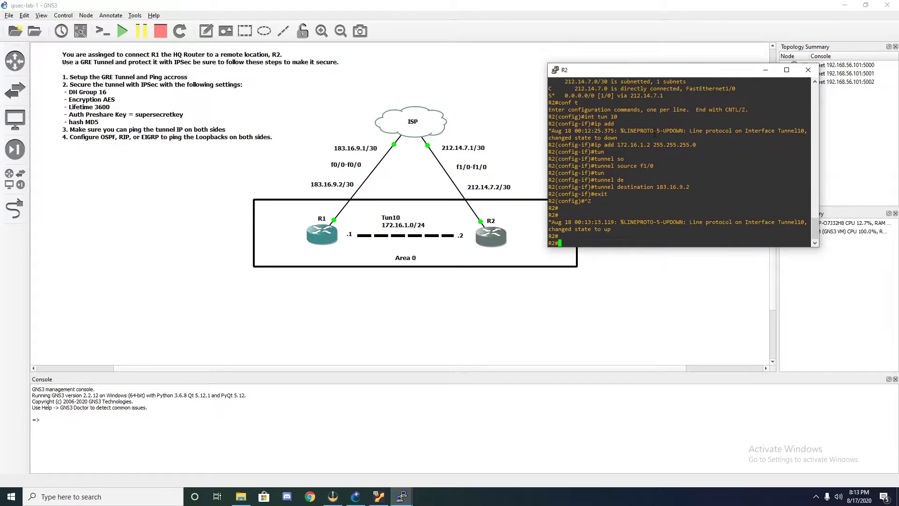
# Check the new tunnel on R2 by running "show ip int br" again.
pyautogui.write('sho')
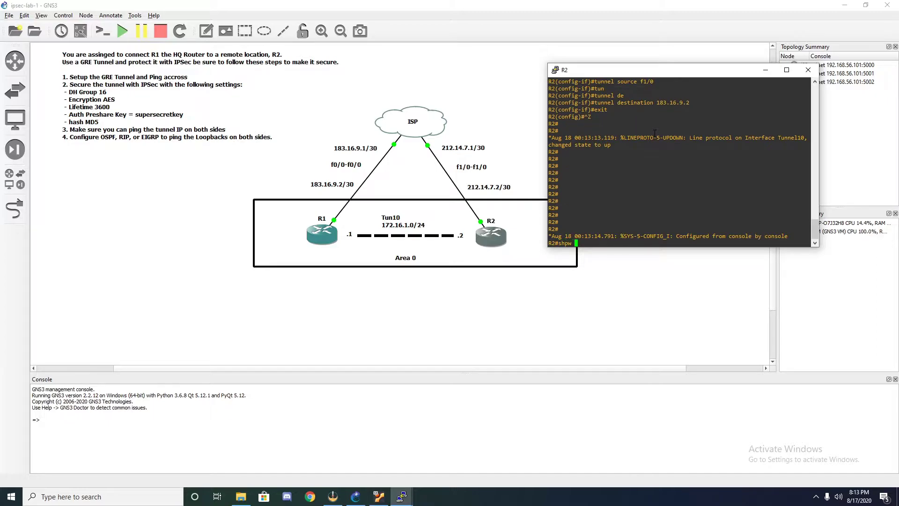
pyautogui.write('w ip int b')
pyautogui.write('r')
pyautogui.press('Return')
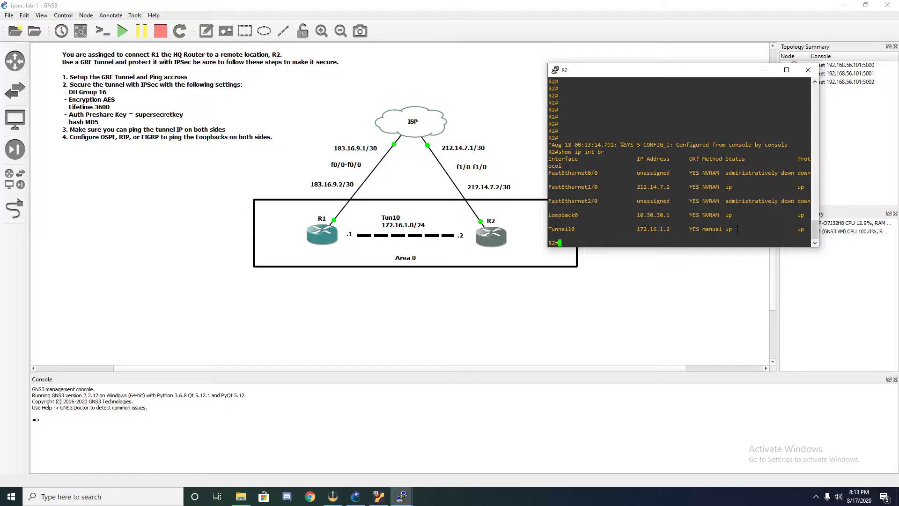
# Look up the keepalive period and retry options for R2's tunnel 10 without applying them, and leave interface configuration.
pyautogui.write('conf t')
pyautogui.press('Return')
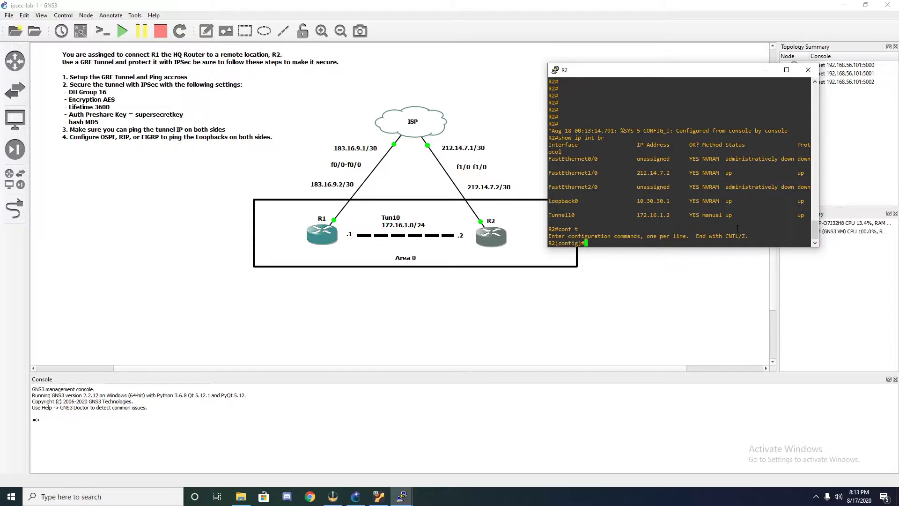
pyautogui.write('int tun 10')
pyautogui.press('Return')
pyautogui.write('ke')
pyautogui.press('Tab')
pyautogui.write('?')
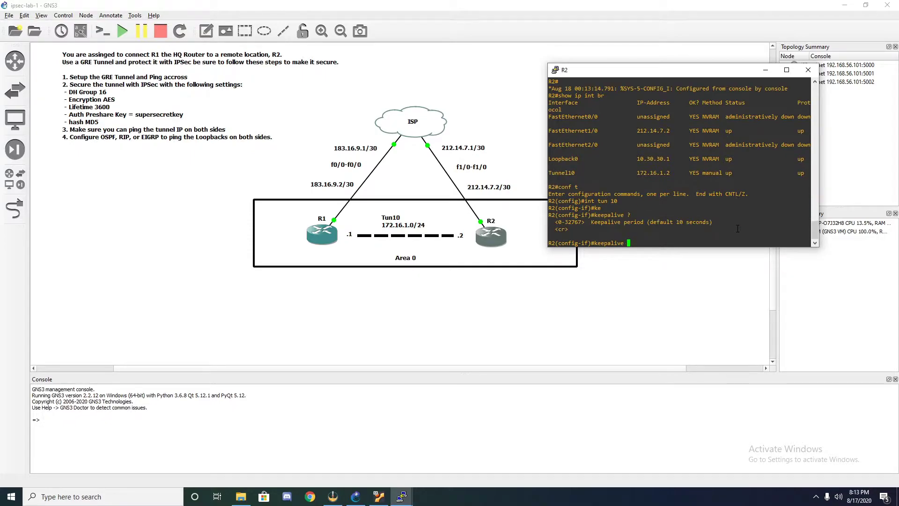
pyautogui.write('10 ?')
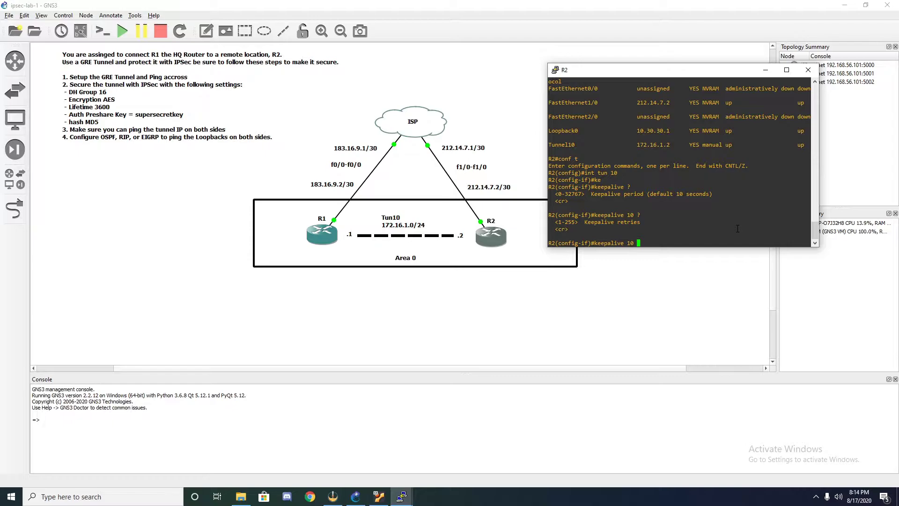
pyautogui.press('BackSpace')
pyautogui.press('BackSpace')
pyautogui.press('BackSpace')
pyautogui.press('BackSpace')
pyautogui.press('BackSpace')
pyautogui.press('BackSpace')
pyautogui.press('BackSpace')
pyautogui.press('BackSpace')
pyautogui.press('BackSpace')
pyautogui.press('BackSpace')
pyautogui.press('BackSpace')
pyautogui.press('BackSpace')
pyautogui.press('BackSpace')
pyautogui.write('exit')
pyautogui.press('Return')
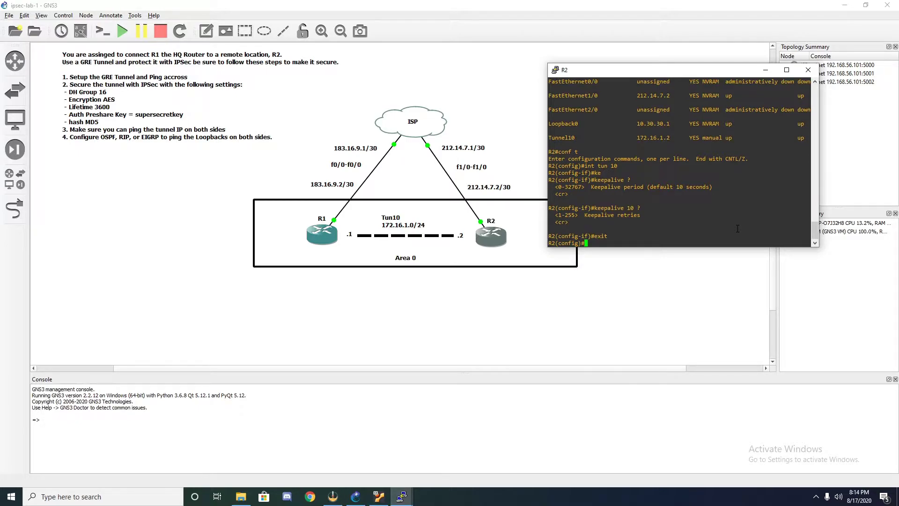
pyautogui.press('Return')
pyautogui.press('Return')
pyautogui.press('Return')
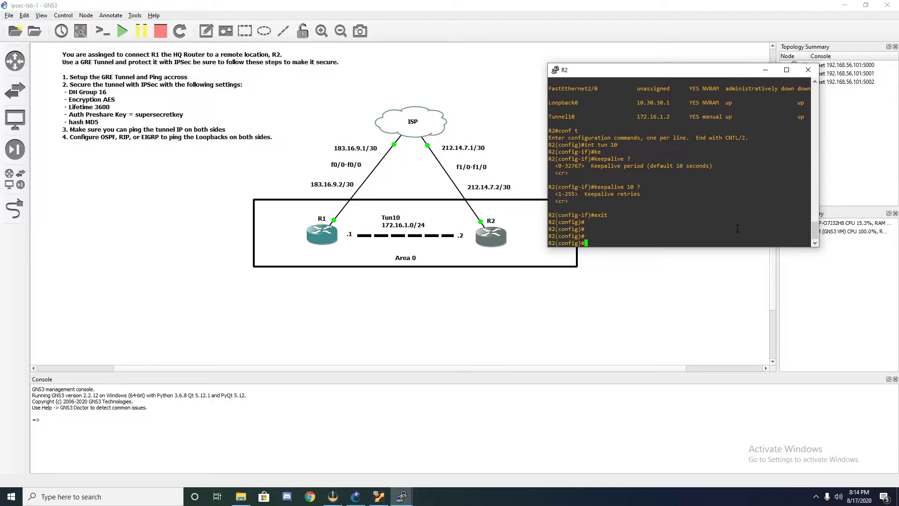
# Open R1's console and enter global configuration mode.
pyautogui.doubleClick(310, 236)
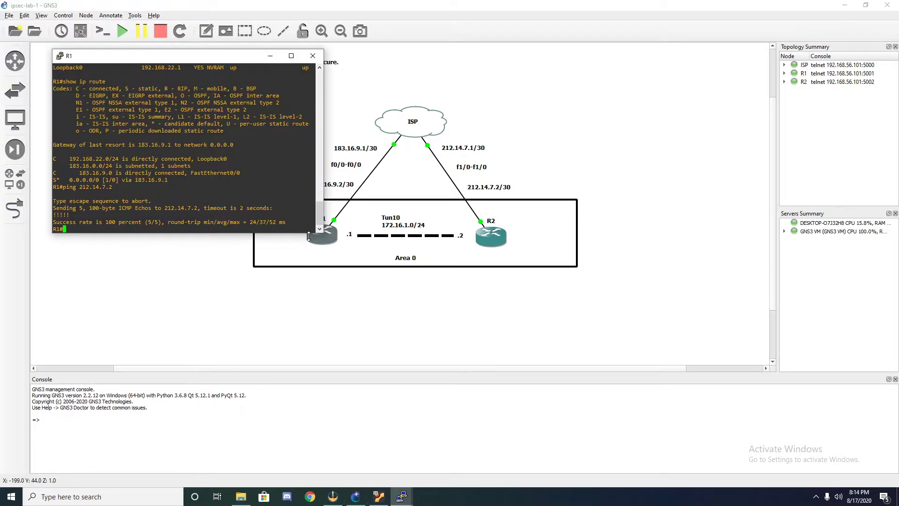
pyautogui.press('Return')
pyautogui.press('Return')
pyautogui.press('Return')
pyautogui.press('Return')
pyautogui.press('Return')
pyautogui.press('Return')
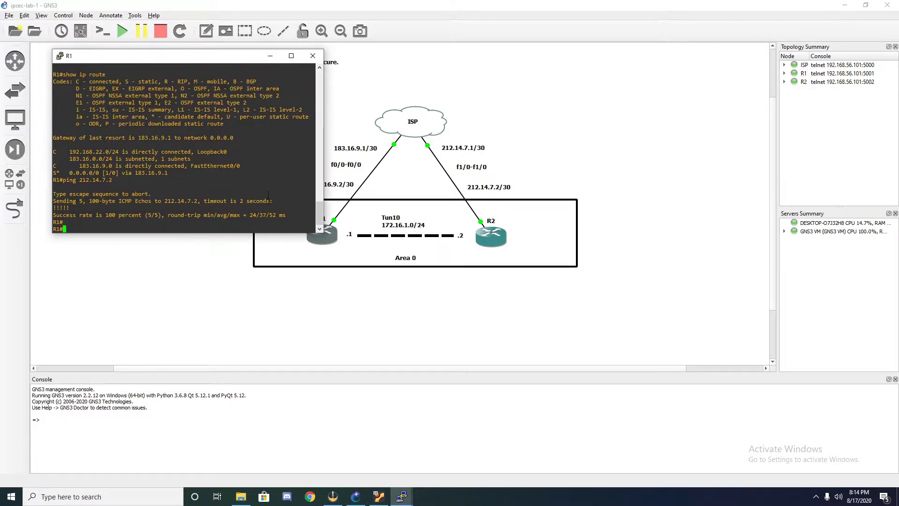
pyautogui.write('conf t')
pyautogui.press('Return')
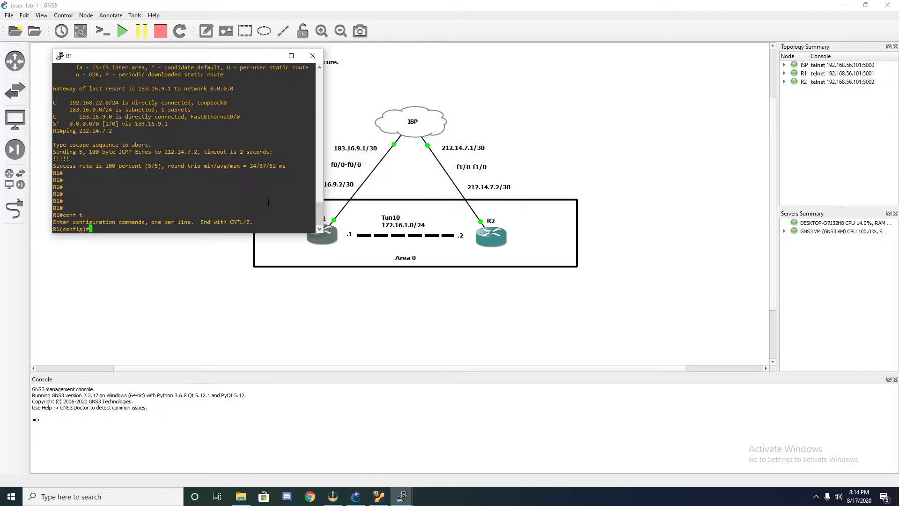
# Create tunnel interface 10 on R1 and set its tunnel source to f0/0.
pyautogui.write('int tun 10')
pyautogui.press('Return')
pyautogui.write('tun')
pyautogui.press('Tab')
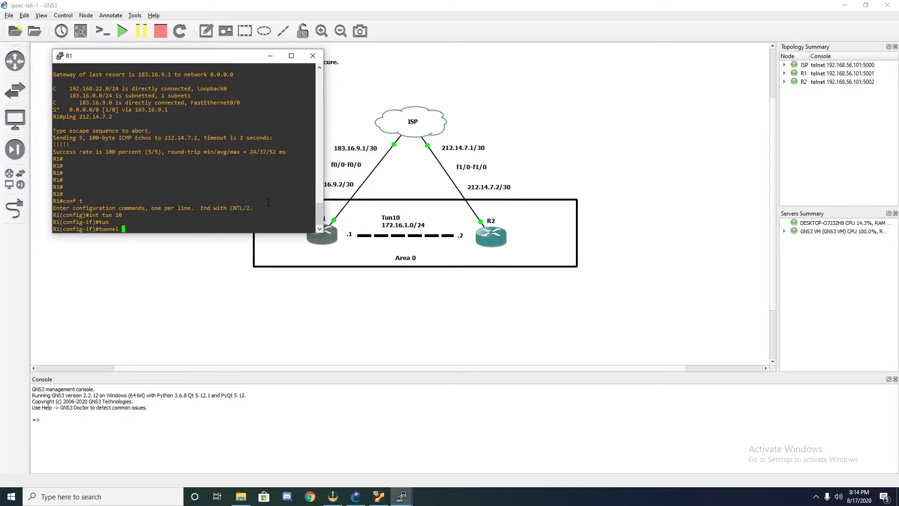
pyautogui.write('so')
pyautogui.press('Tab')
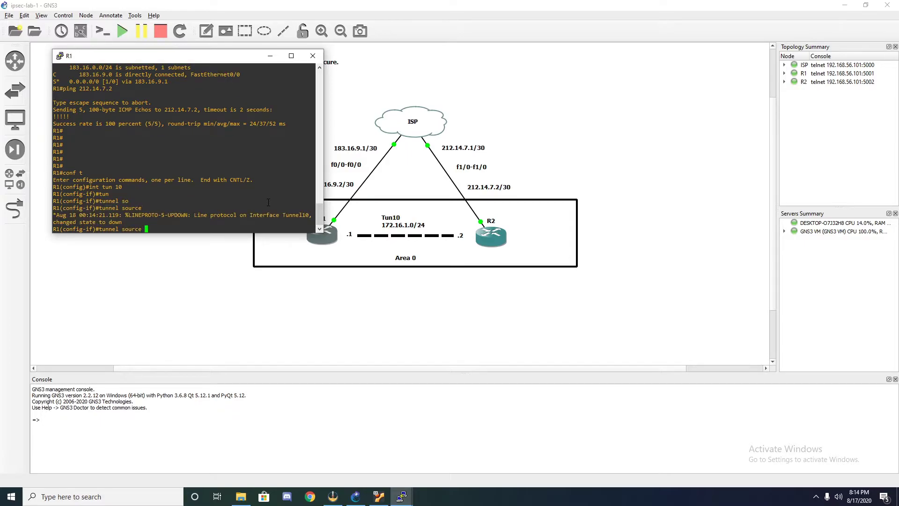
pyautogui.write('f0/0')
pyautogui.press('Return')
# Set R1's tunnel destination to 212.14.7.2 and leave interface configuration.
pyautogui.write('tun')
pyautogui.press('Tab')
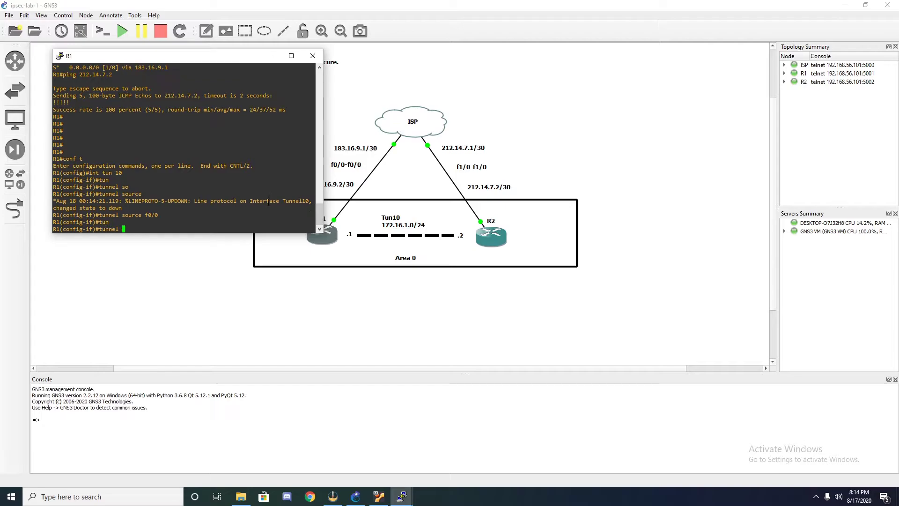
pyautogui.write('des')
pyautogui.press('Tab')
pyautogui.write('212.')
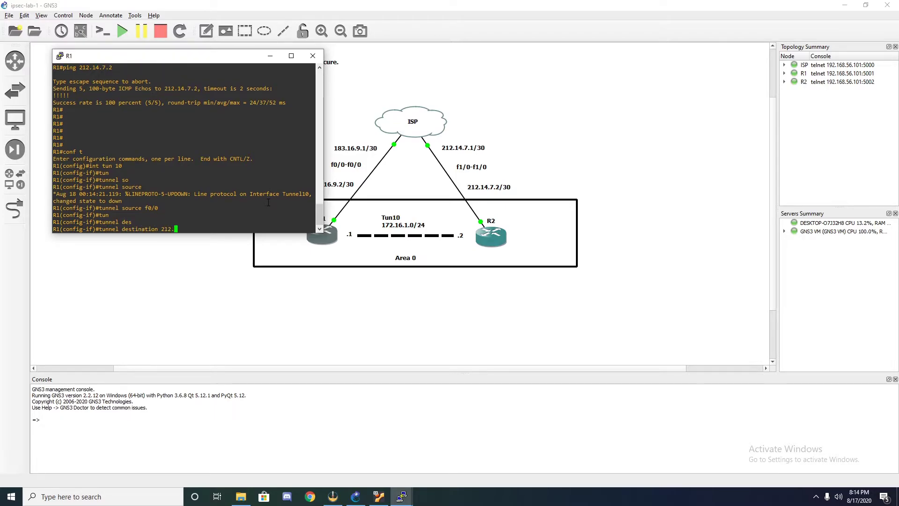
pyautogui.write('14.7.2')
pyautogui.press('Return')
pyautogui.write('exit')
pyautogui.press('Return')
pyautogui.press('Return')
pyautogui.press('Return')
pyautogui.press('Return')
pyautogui.press('Return')
# Ping 172.16.1.2 from R1's configuration mode and review the tunnel commands entered so far.
pyautogui.write('do ping 172.1')
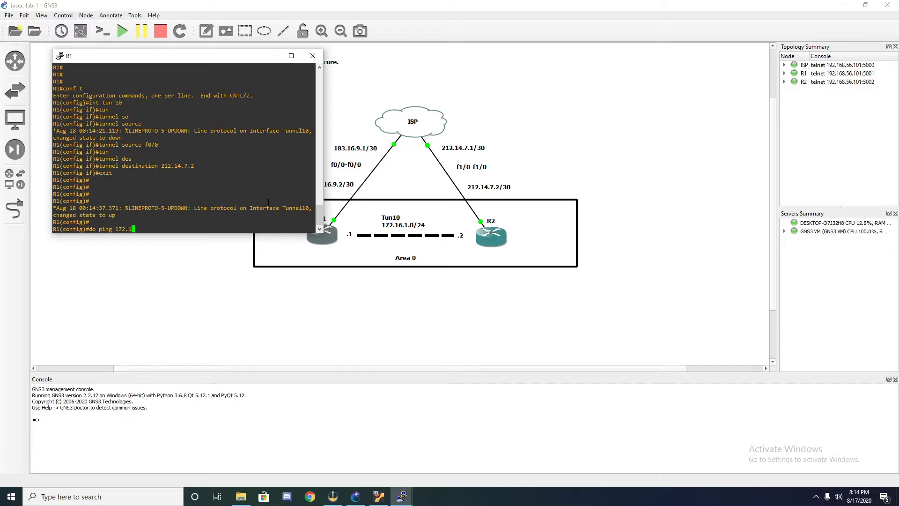
pyautogui.write('6.1.2')
pyautogui.press('Return')
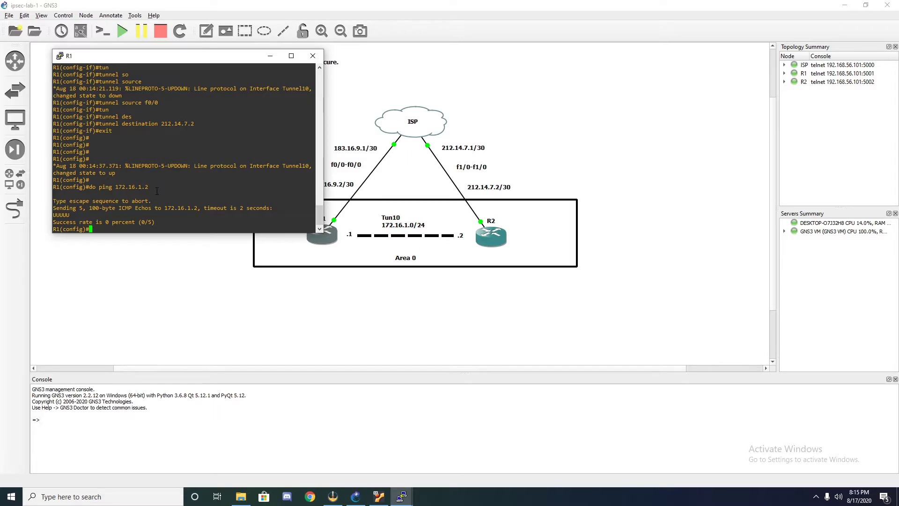
pyautogui.scroll(4, 157, 191)
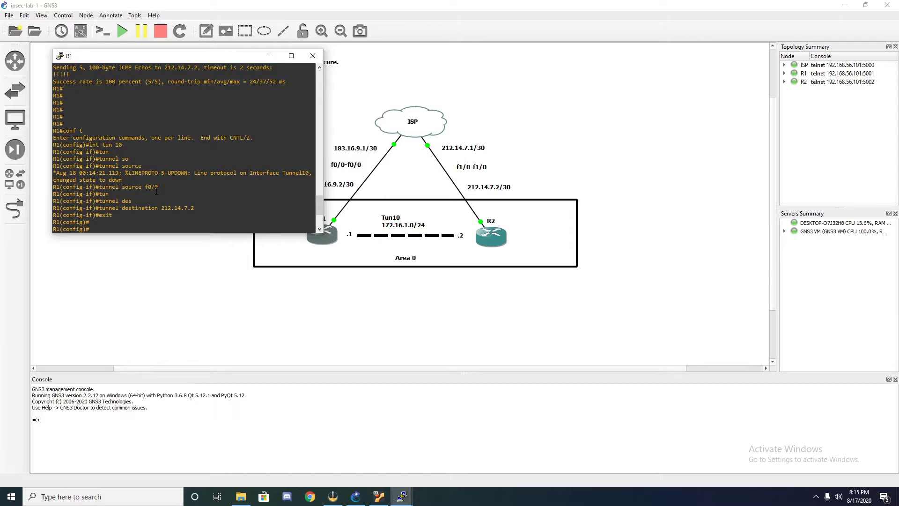
pyautogui.scroll(-4, 157, 191)
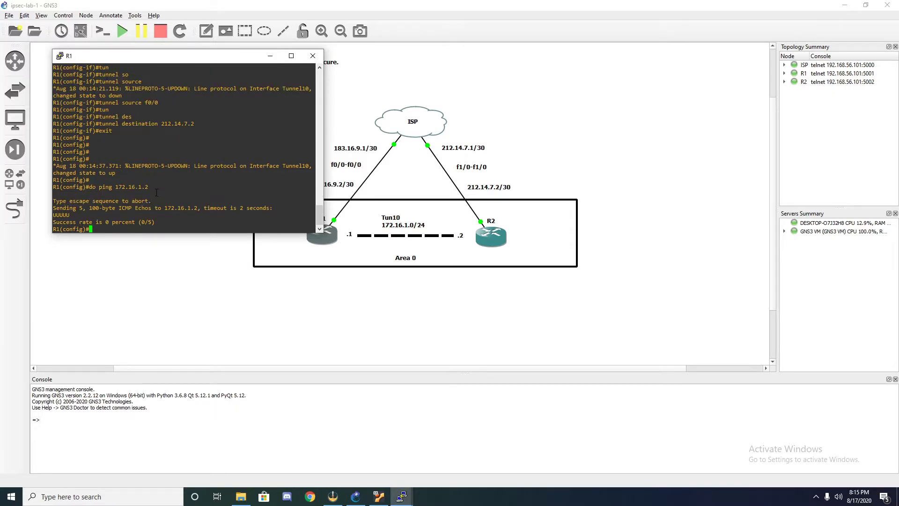
pyautogui.scroll(4, 157, 192)
pyautogui.scroll(5, 157, 192)
pyautogui.scroll(-9, 157, 192)
# Assign 172.16.1.1 255.255.255.0 to R1's tunnel 10 interface and return to privileged EXEC mode.
pyautogui.write('int tun10')
pyautogui.press('Return')
pyautogui.write('ip add 172')
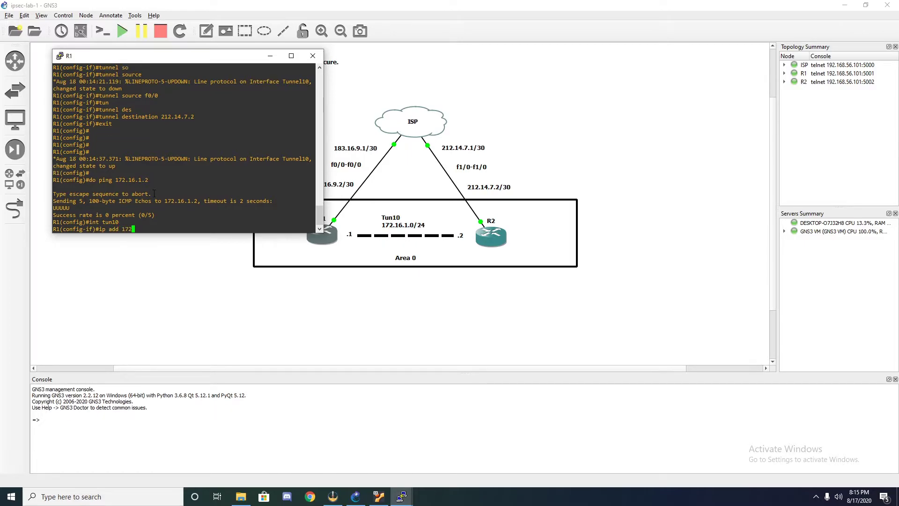
pyautogui.write('.16.1.1 255.255.255.0')
pyautogui.press('Return')
pyautogui.hotkey('ctrl', 'z')
pyautogui.press('Return')
pyautogui.press('Return')
# Test the GRE tunnel from R1 by pinging 172.16.1.2, and review the earlier console output.
pyautogui.write('ping 172')
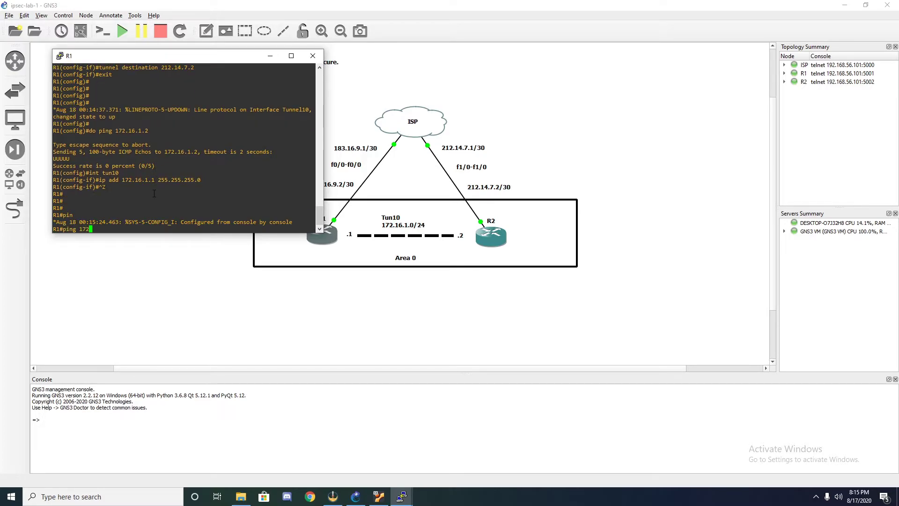
pyautogui.write('.16.1.2')
pyautogui.press('Return')
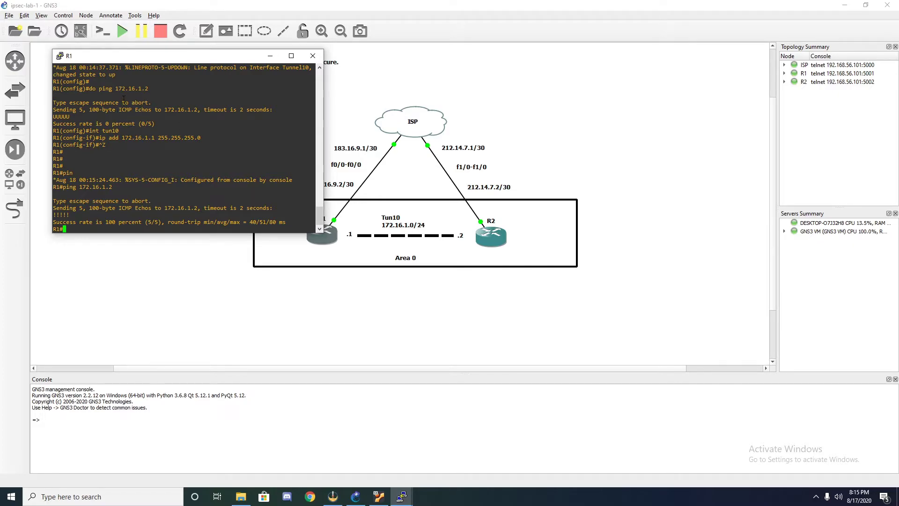
pyautogui.scroll(4, 122, 77)
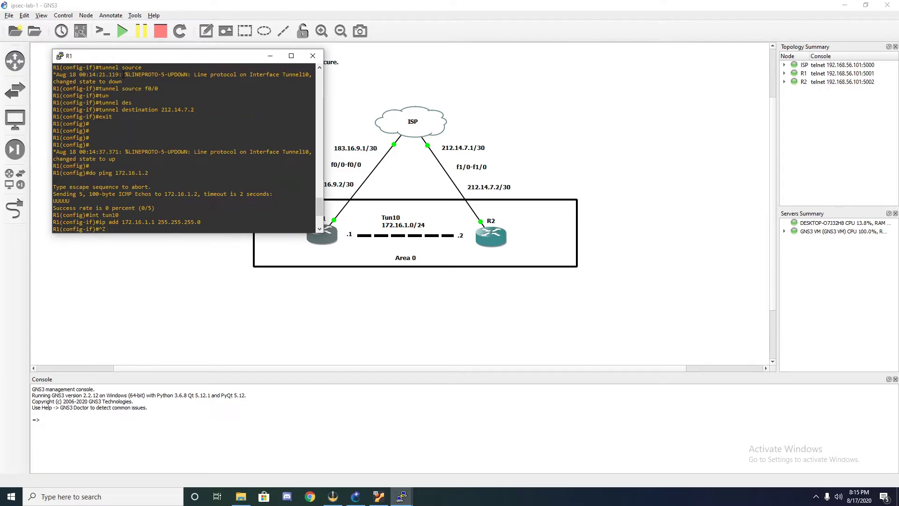
pyautogui.moveTo(195, 150); pyautogui.dragTo(201, 159)
pyautogui.click(201, 159)
pyautogui.press('Return')
pyautogui.press('Return')
pyautogui.write('ping 172.16.1.2')
pyautogui.press('Return')
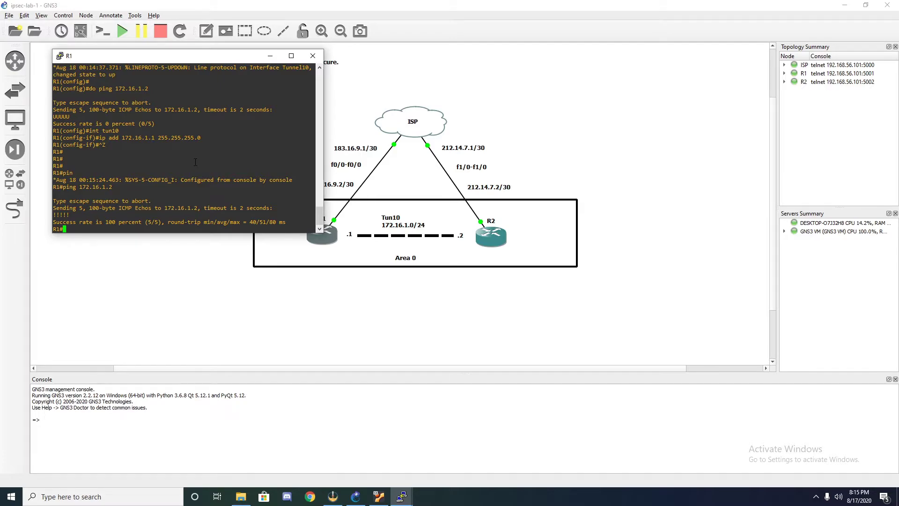
pyautogui.scroll(4, 196, 162)
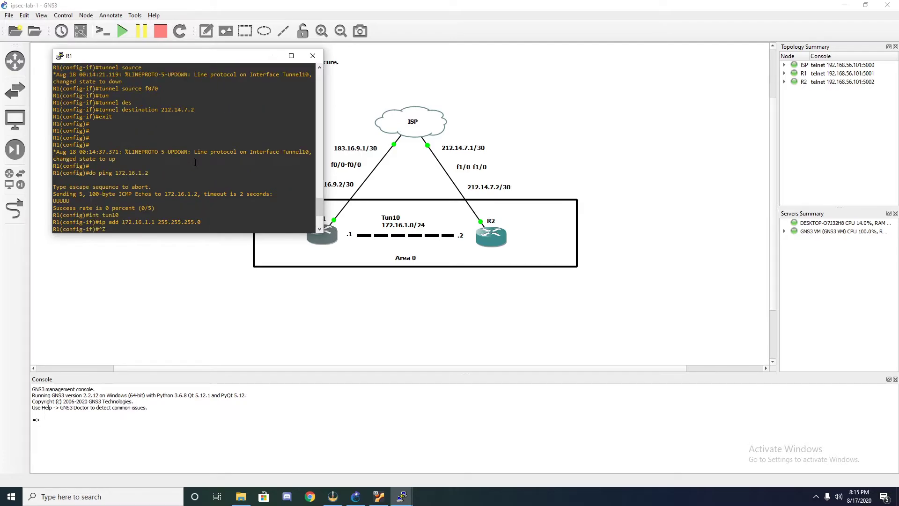
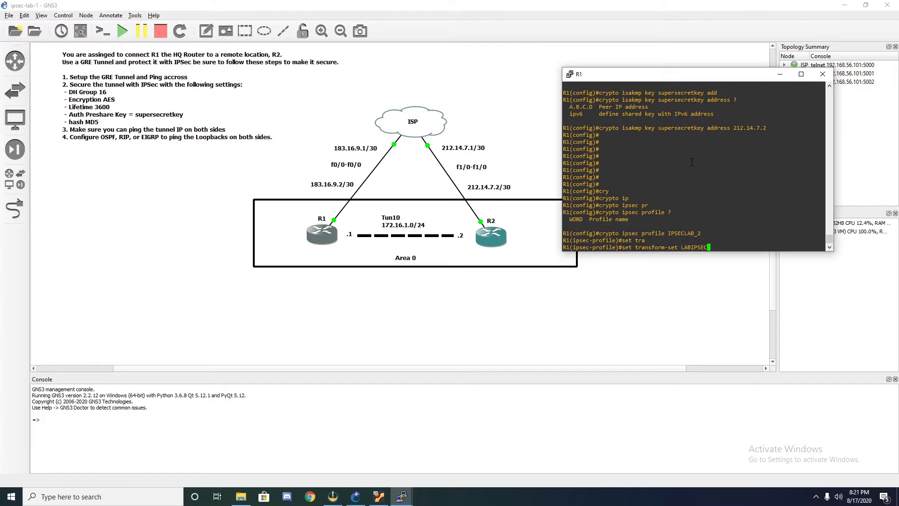
# Set transform set LABIPSEC_1 in R1's IPsec profile IPSECLAB_2 and return to global configuration mode.
pyautogui.write('_1')
pyautogui.press('Return')
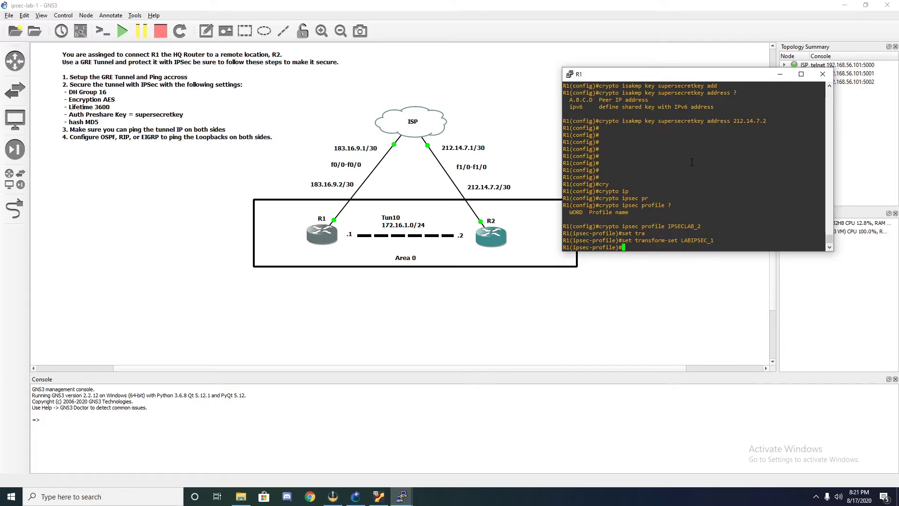
pyautogui.write('exit')
pyautogui.press('Return')
pyautogui.press('Return')
pyautogui.press('Return')
pyautogui.press('Return')
pyautogui.press('Return')
pyautogui.press('Return')
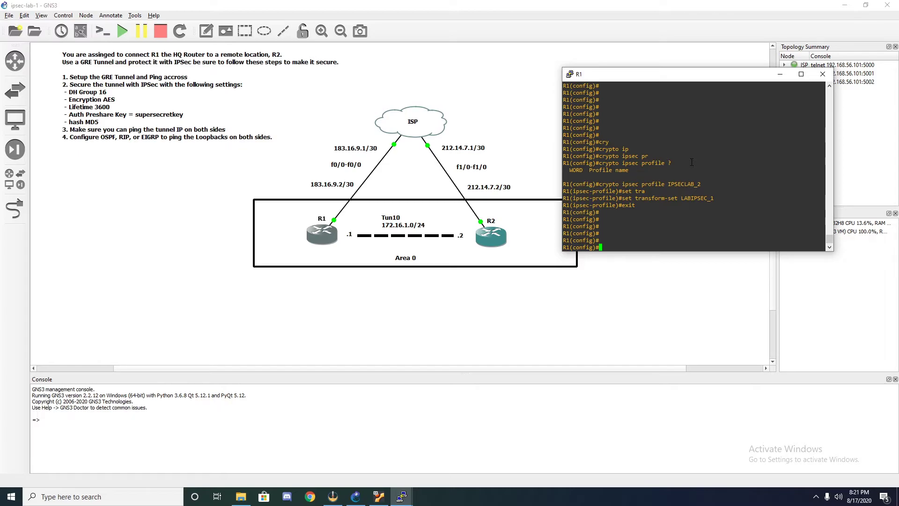
# Set the tunnel mode of R1's tunnel 10 interface to IPsec IPv4.
pyautogui.write('int tun 10')
pyautogui.press('Return')
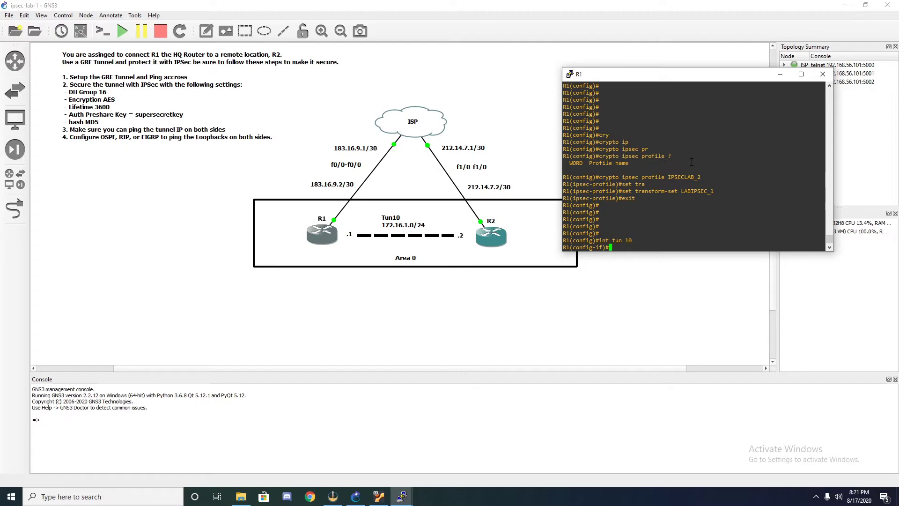
pyautogui.write('tun')
pyautogui.press('Tab')
pyautogui.write('mode')
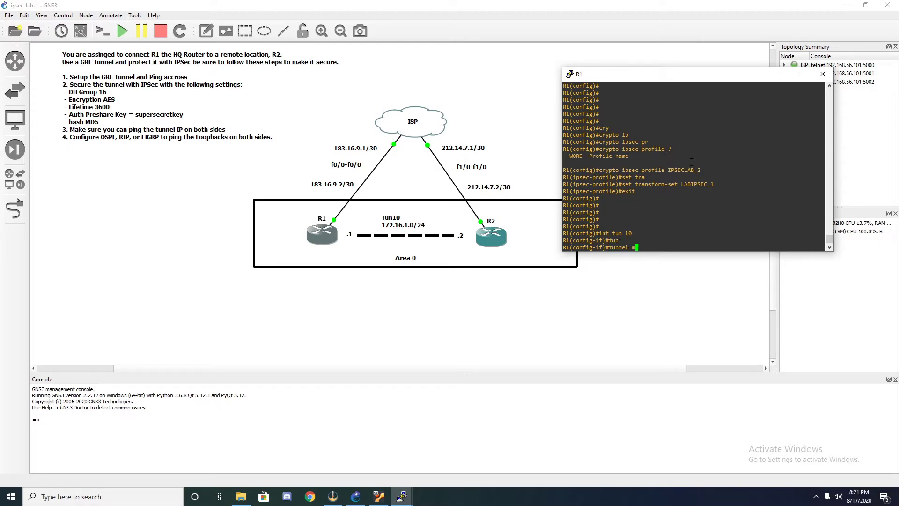
pyautogui.press('Tab')
pyautogui.write('ip')
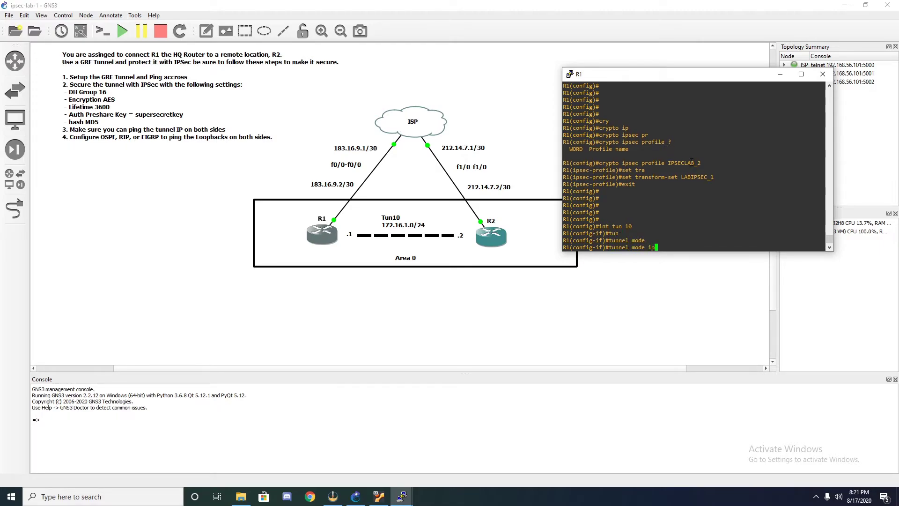
pyautogui.write('sec ipv4 ?')
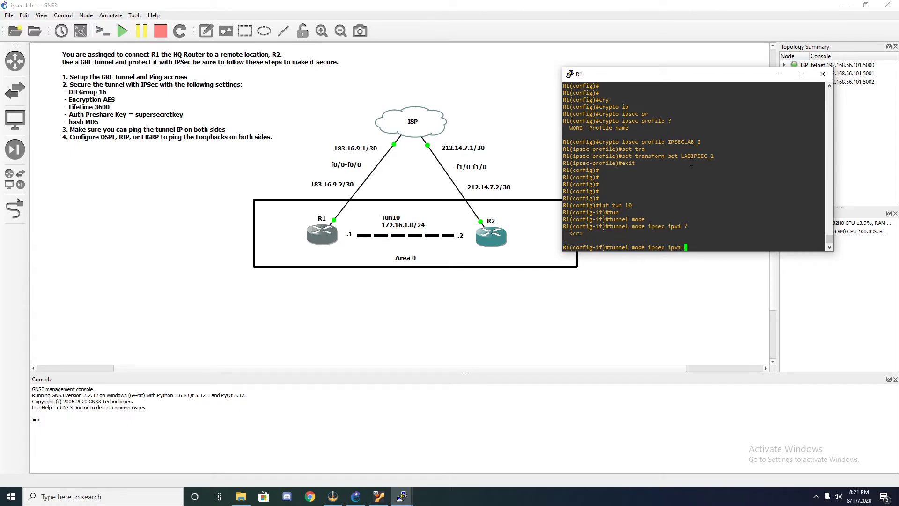
pyautogui.press('BackSpace')
pyautogui.press('BackSpace')
pyautogui.write('4')
pyautogui.press('Return')
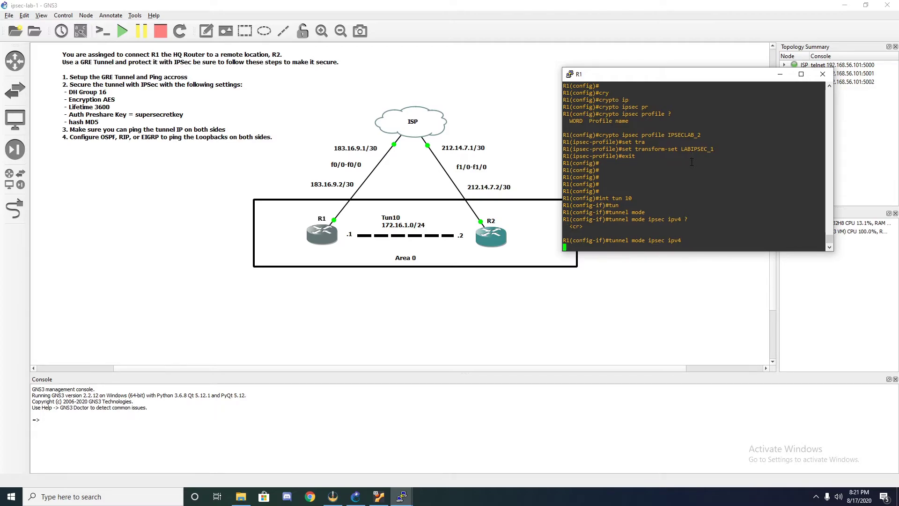
# Protect R1's tunnel 10 with IPsec profile IPSECLAB_2, copying the name from the earlier output, and leave interface configuration.
pyautogui.write('tunnel')
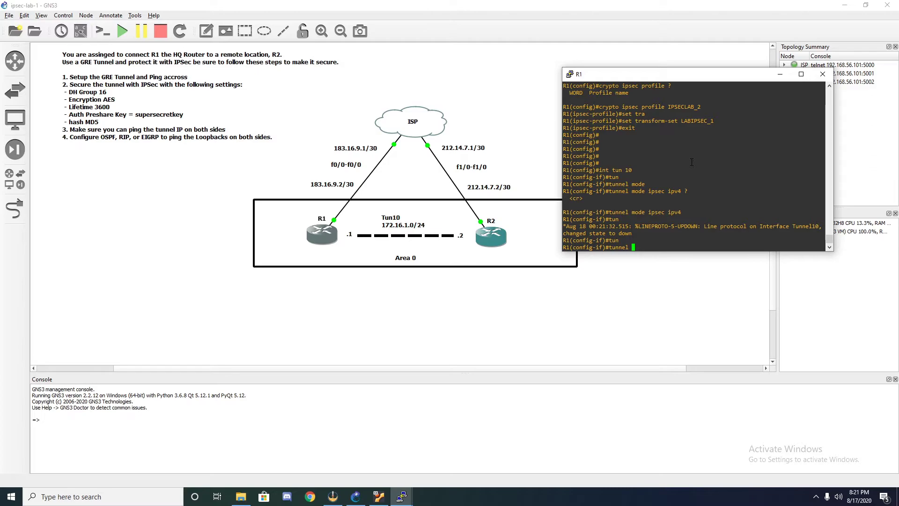
pyautogui.write('pr')
pyautogui.press('Tab')
pyautogui.write('ip')
pyautogui.press('Tab')
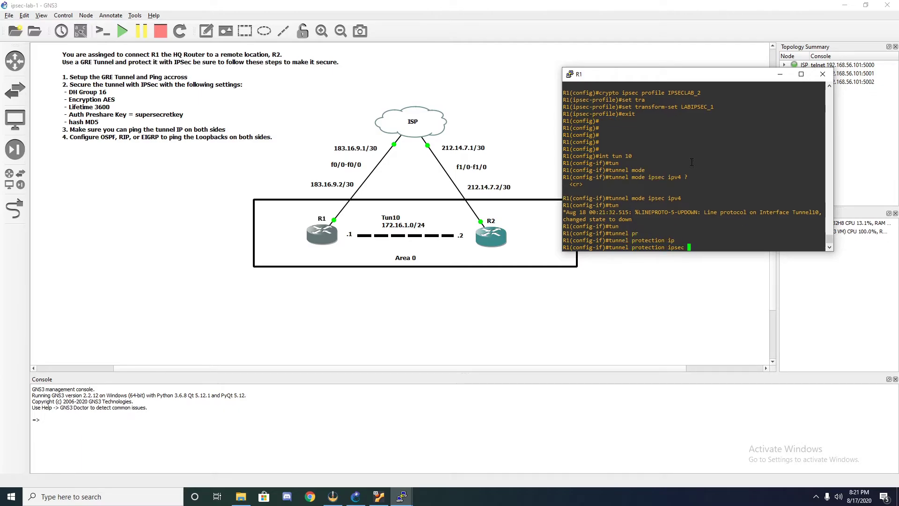
pyautogui.write('?')
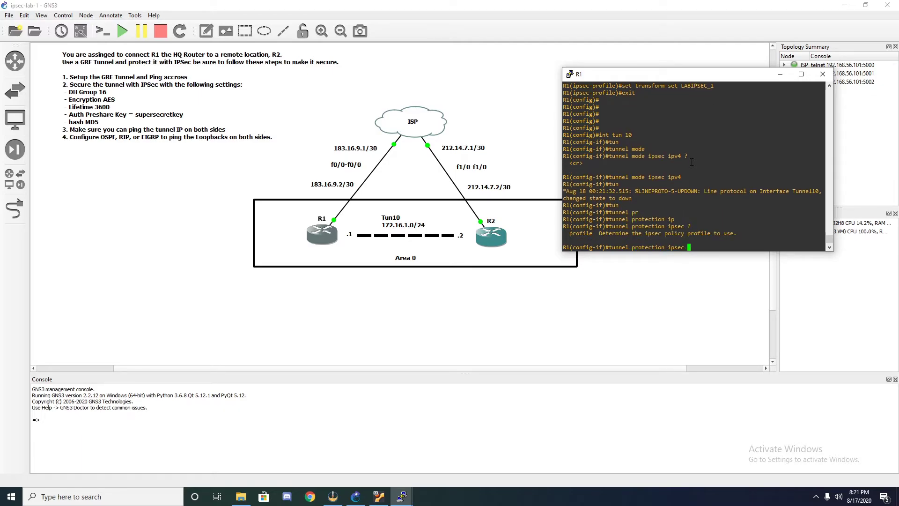
pyautogui.write('pr')
pyautogui.press('Tab')
pyautogui.write('?')
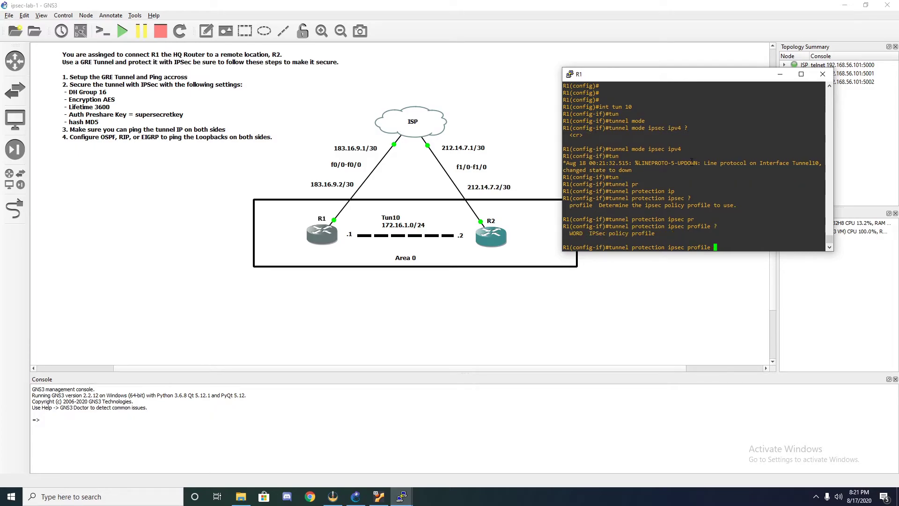
pyautogui.scroll(4, 692, 163)
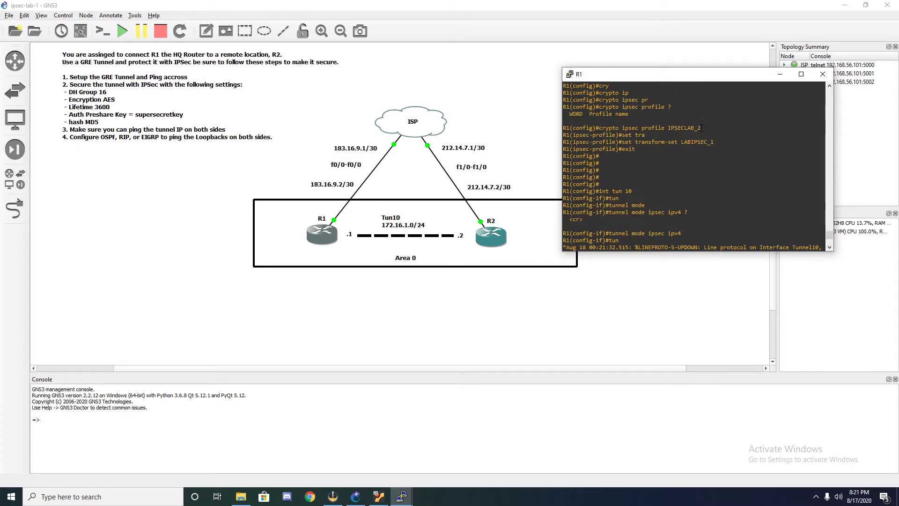
pyautogui.moveTo(702, 127); pyautogui.dragTo(671, 130)
pyautogui.rightClick(671, 130)
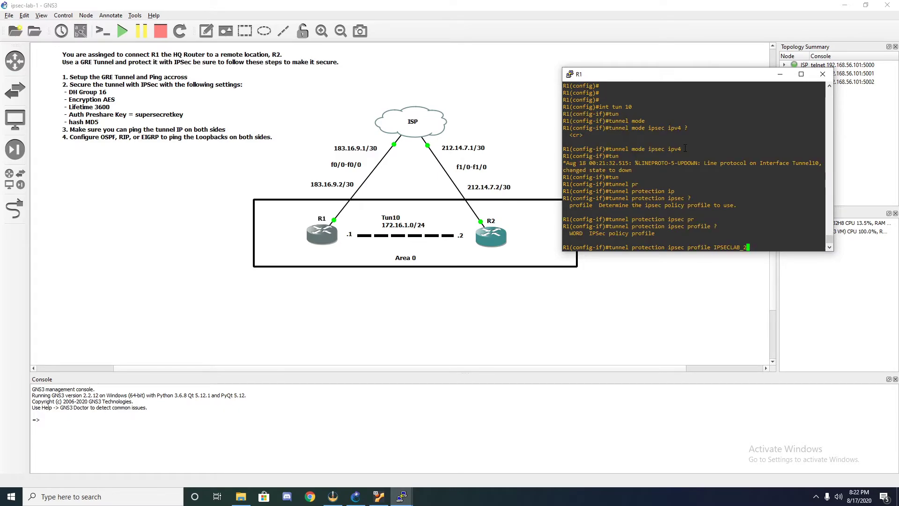
pyautogui.press('Return')
pyautogui.write('exit')
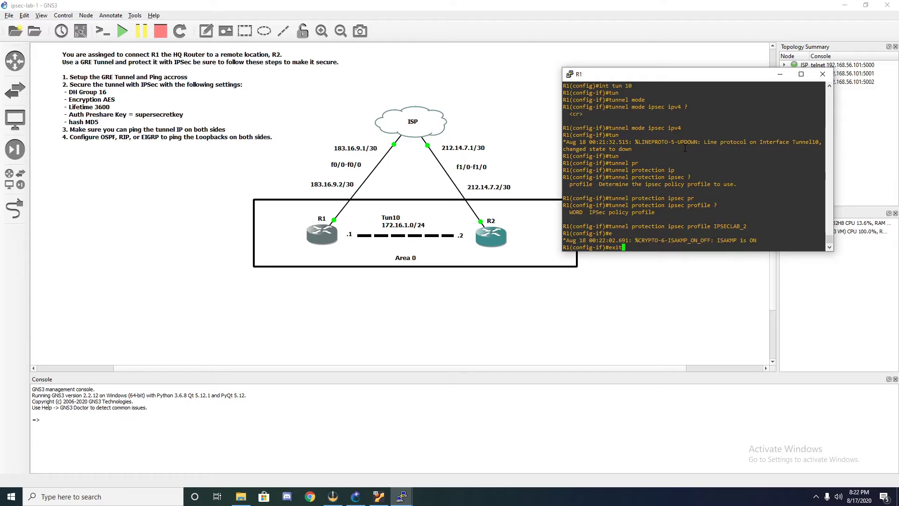
pyautogui.press('Return')
pyautogui.press('Return')
pyautogui.press('Return')
pyautogui.press('Return')
pyautogui.press('Return')
pyautogui.press('Return')
# Check R1's interface status by running "do show ip int br".
pyautogui.write('d')
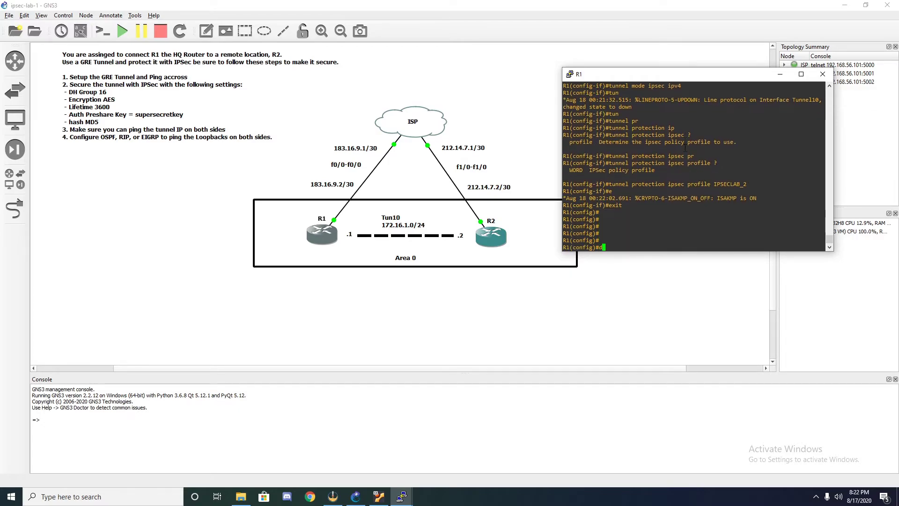
pyautogui.write('o show ip int br')
pyautogui.press('Return')
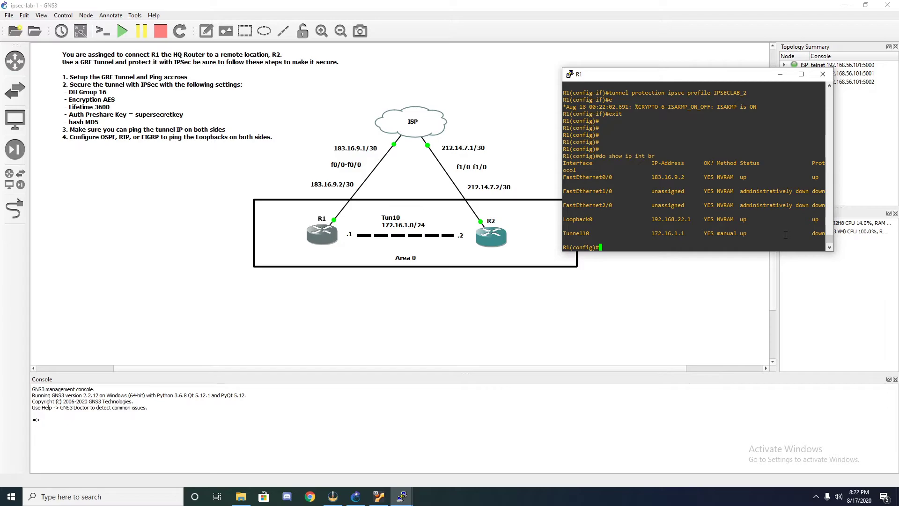
# Display R1's running configuration and copy its crypto section, including the ISAKMP pre-shared key, into a new Notepad document.
pyautogui.write('do show run')
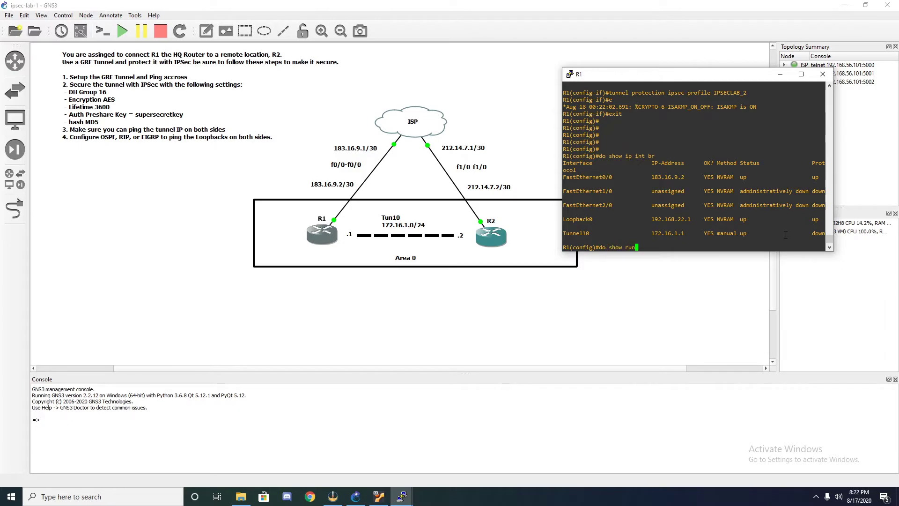
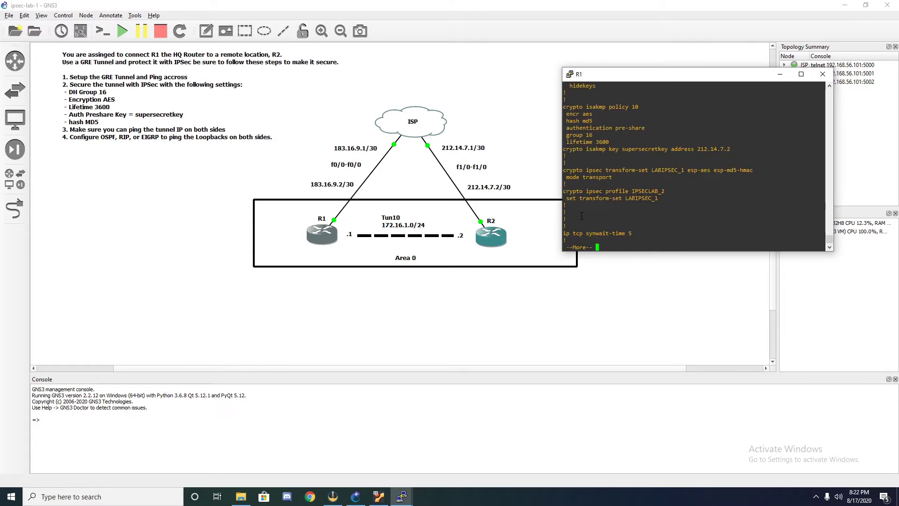
pyautogui.moveTo(565, 205); pyautogui.dragTo(553, 112)
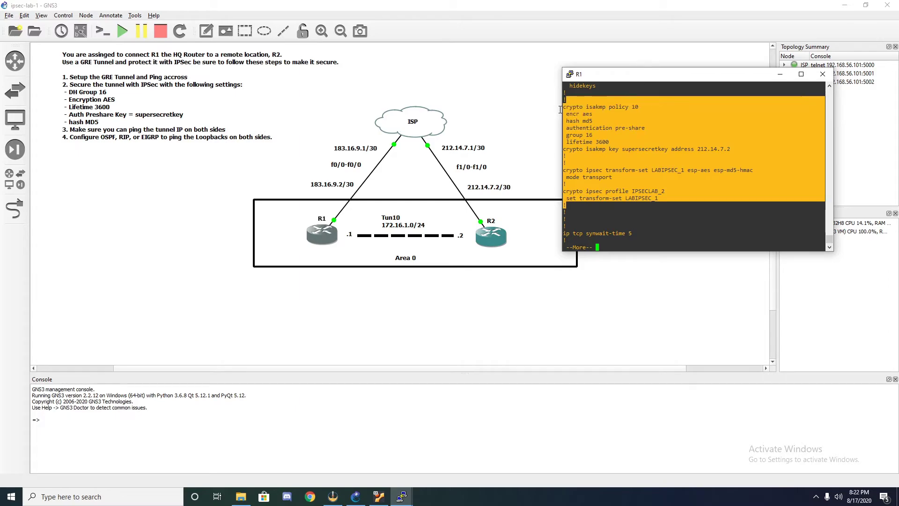
pyautogui.press('shift+Insert')
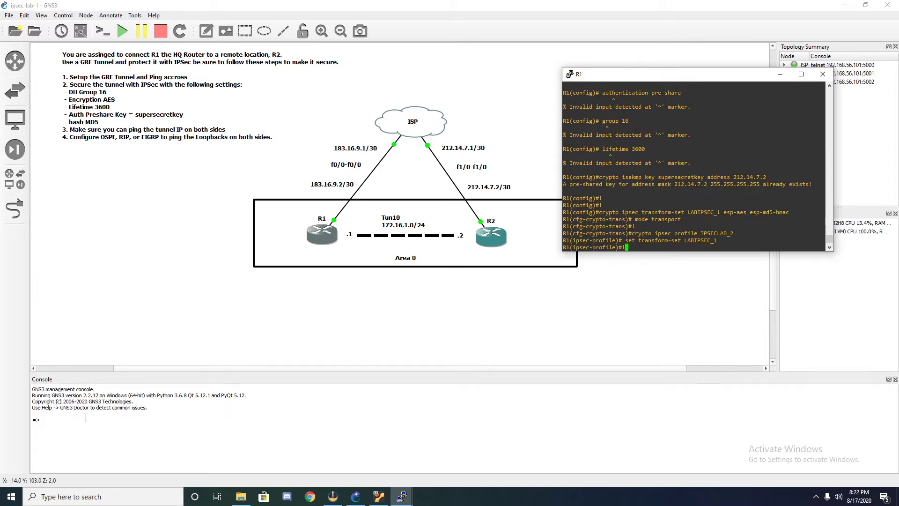
pyautogui.click(61, 501)
pyautogui.write('no')
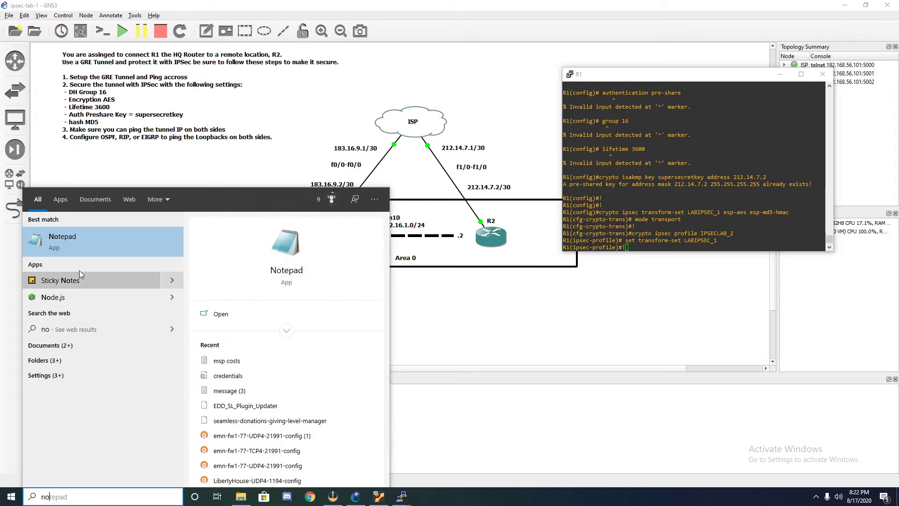
pyautogui.click(82, 240)
pyautogui.hotkey('ctrl', 'v')
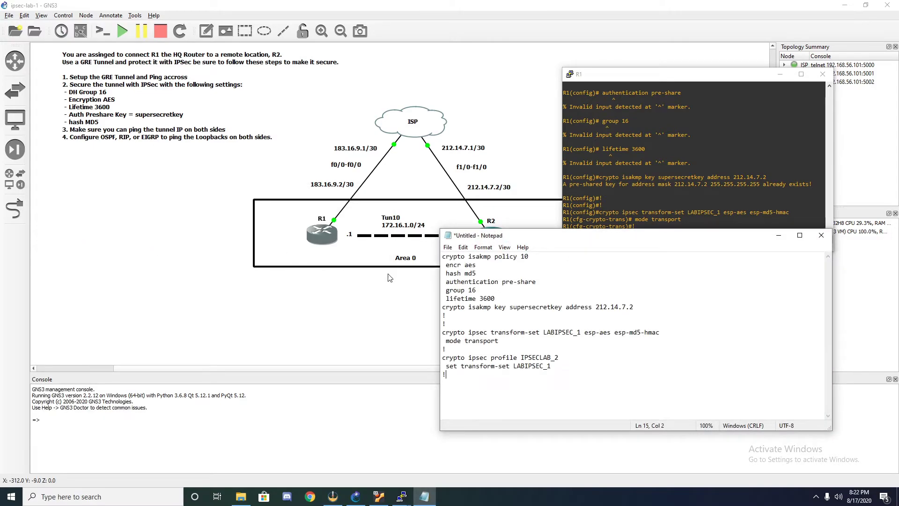
# Change the ISAKMP key's peer address to 183.16.9.2 in the Notepad text and copy the whole configuration.
pyautogui.moveTo(645, 307); pyautogui.dragTo(596, 307)
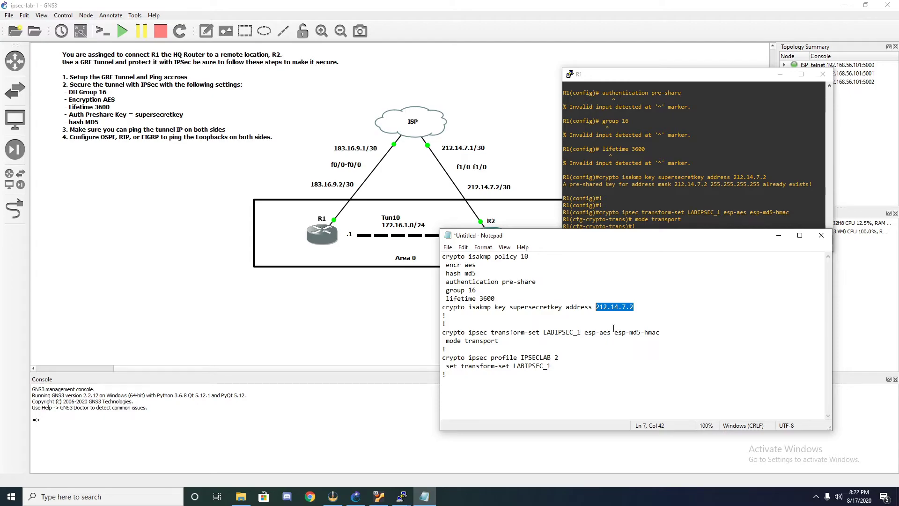
pyautogui.write('183.')
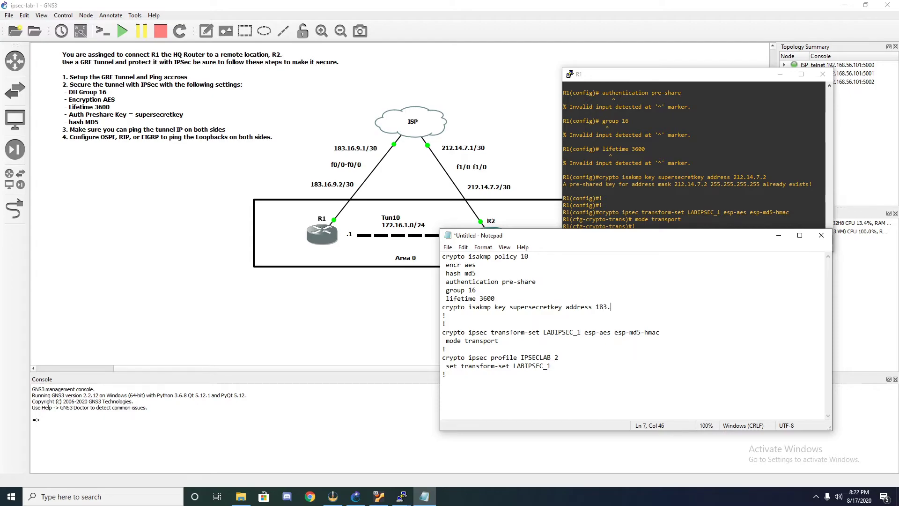
pyautogui.write('16.9.2')
pyautogui.hotkey('ctrl', 'a')
pyautogui.hotkey('ctrl', 'c')
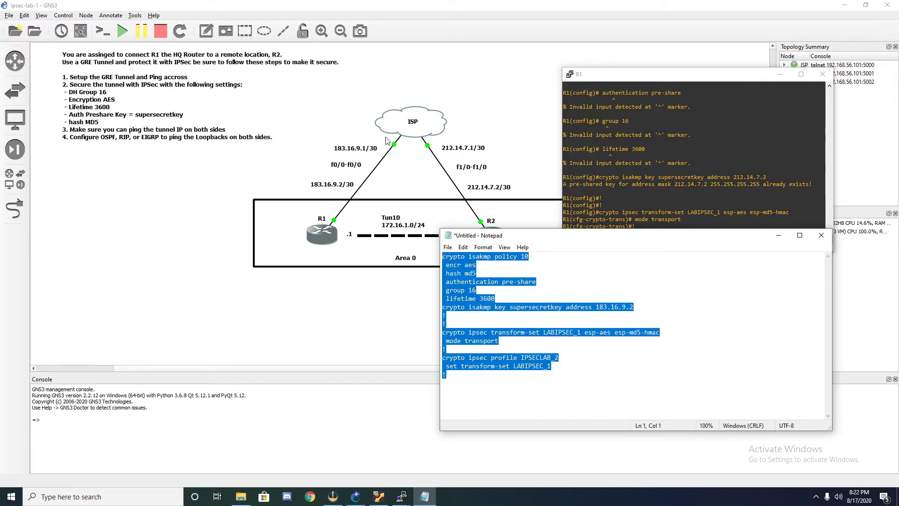
# Paste the copied crypto configuration, including the ISAKMP pre-shared key, into R2's console and leave IPsec profile mode.
pyautogui.click(551, 136)
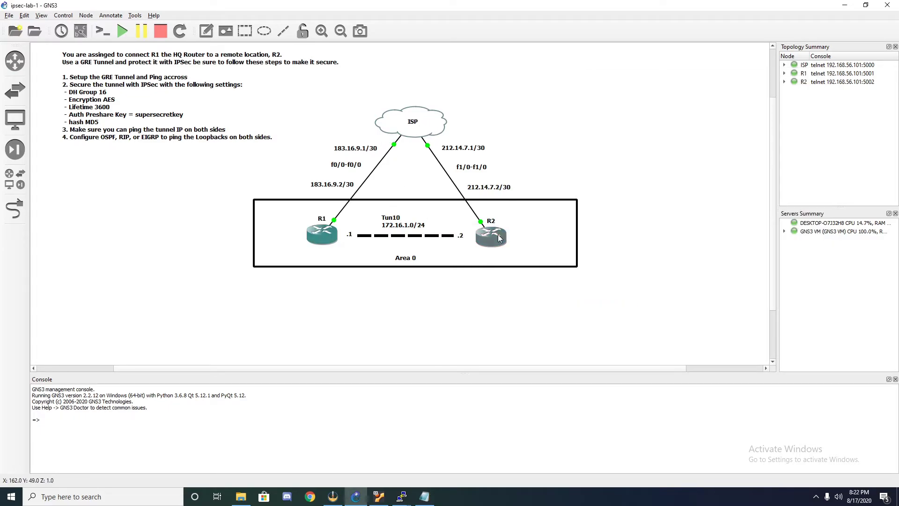
pyautogui.doubleClick(496, 224)
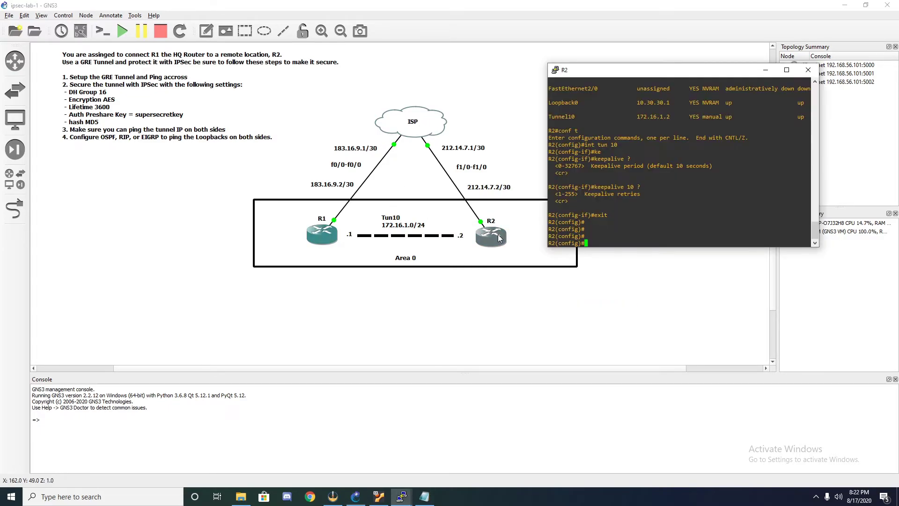
pyautogui.rightClick(598, 200)
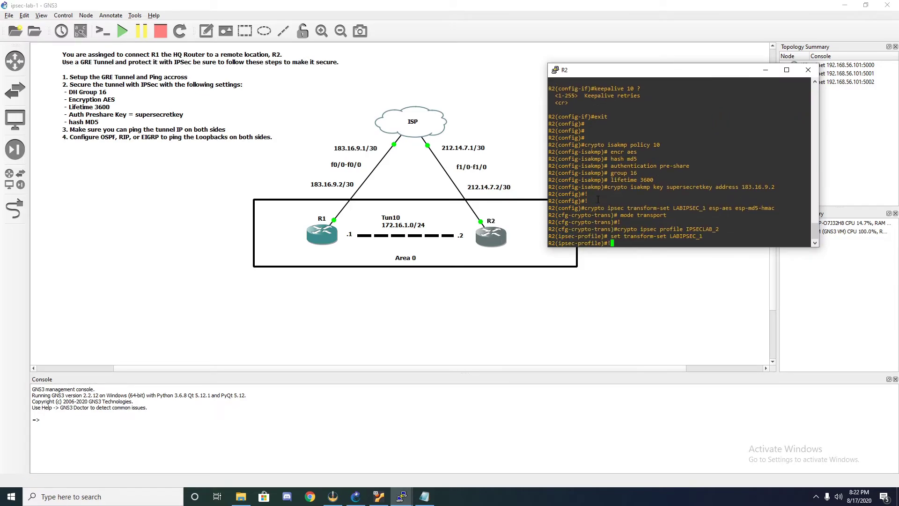
pyautogui.write('exit')
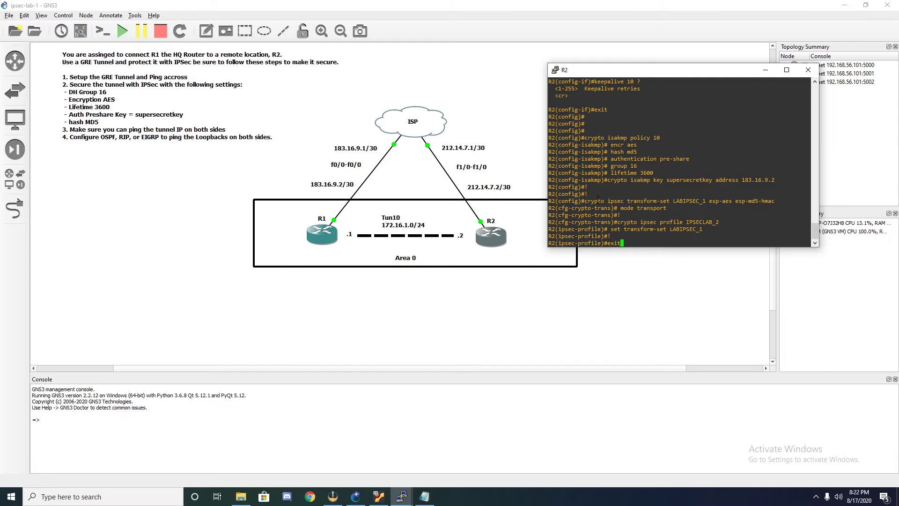
pyautogui.press('Return')
# Set R2's tunnel 10 to IPsec IPv4 mode with protection profile IPSECLAB_2, and return to privileged mode.
pyautogui.write('int tun 10')
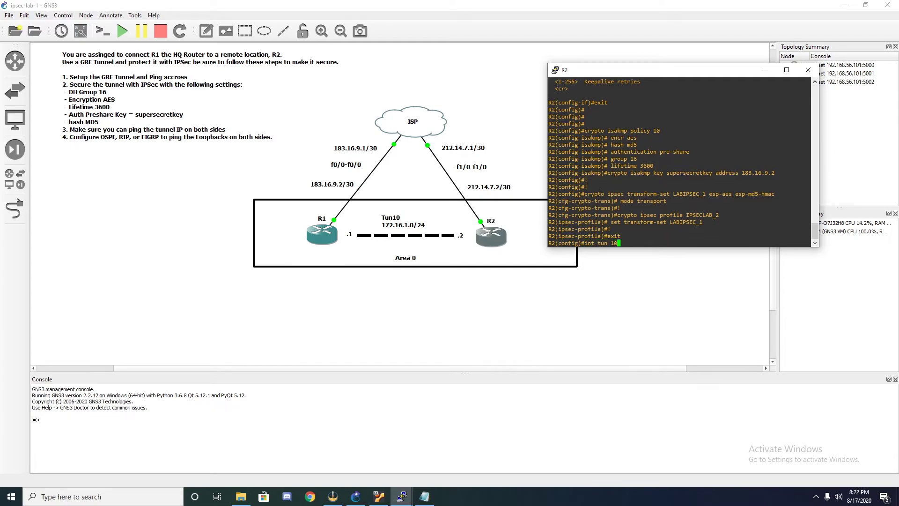
pyautogui.press('Return')
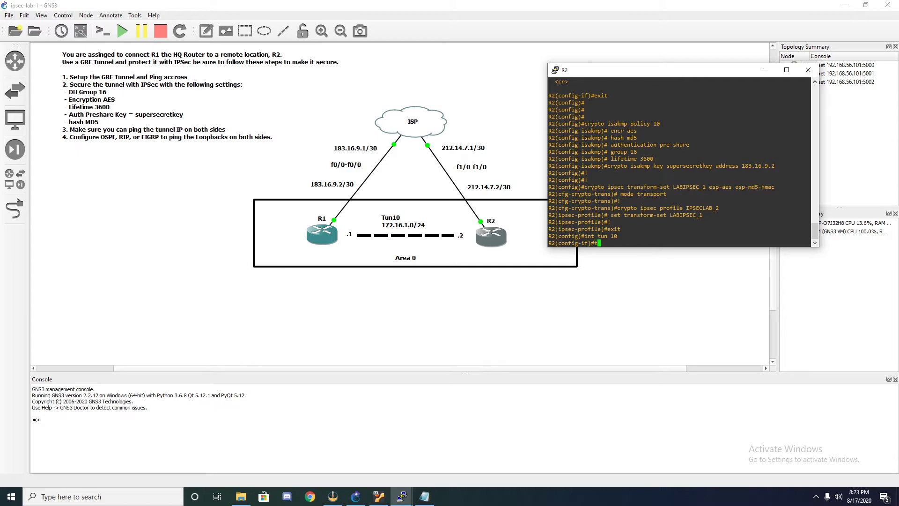
pyautogui.write('tun')
pyautogui.press('Tab')
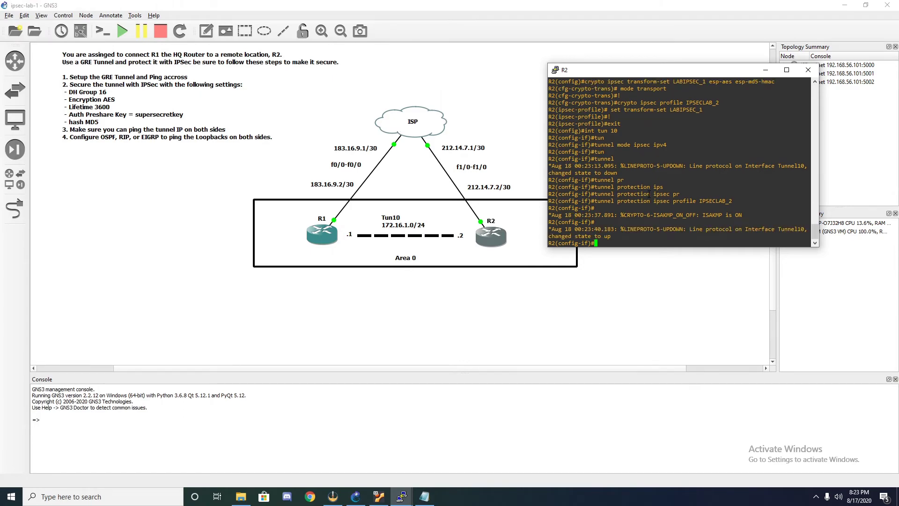
pyautogui.hotkey('ctrl', 'z')
pyautogui.press('Return')
pyautogui.press('Return')
pyautogui.press('Return')
pyautogui.press('Return')
pyautogui.press('Return')
pyautogui.press('Return')
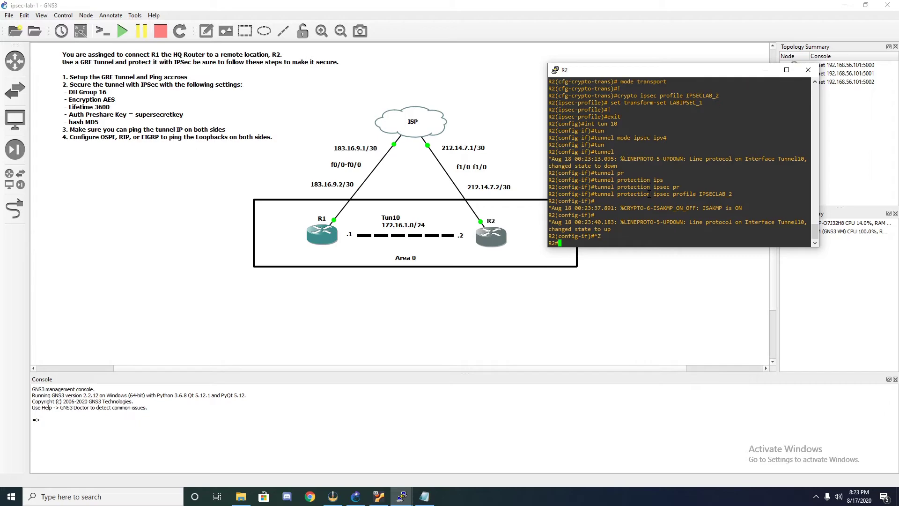
# Check R2's interface status with "show ip int br" and ping R1's tunnel address 172.16.1.1.
pyautogui.write('show ip int br')
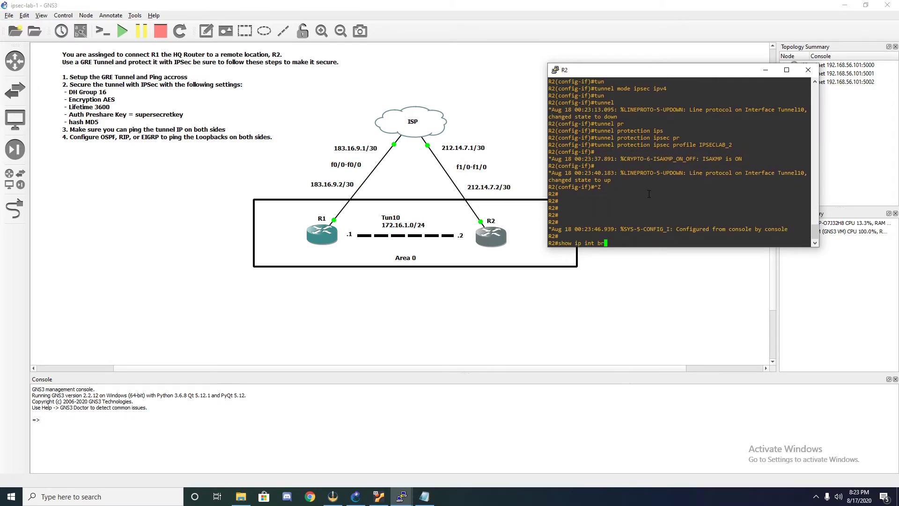
pyautogui.press('Return')
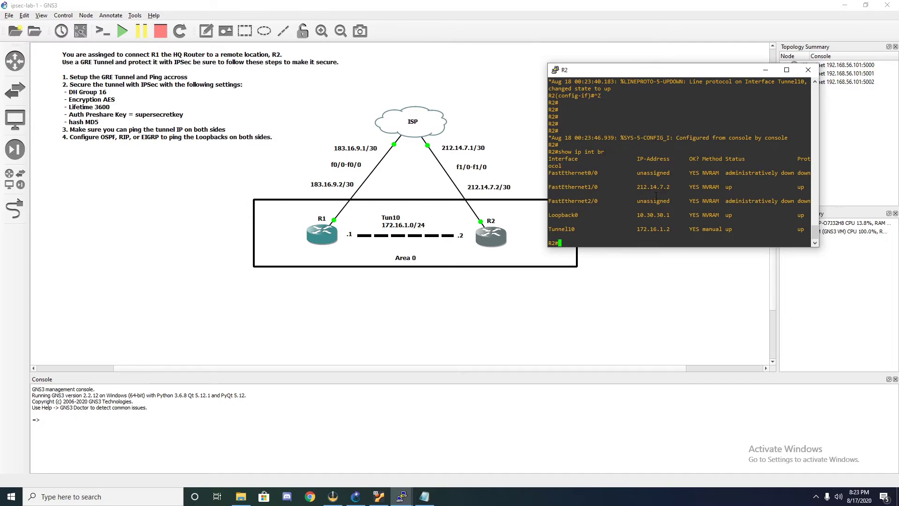
pyautogui.write('ping 172.16.1.1')
pyautogui.press('Return')
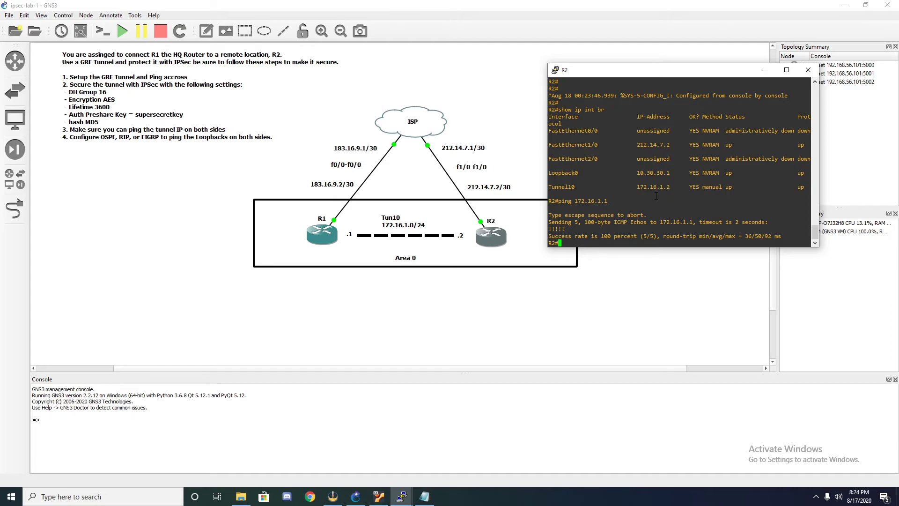
# Display R2's IP routing table and add network 172.16.1.2 0.0.0.0 to OSPF process 1 in area 0.
pyautogui.write('show ip route')
pyautogui.press('Return')
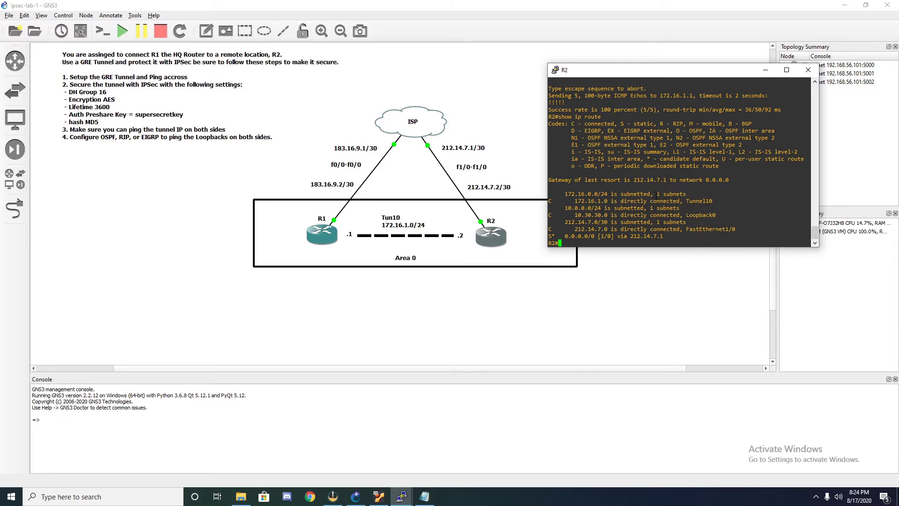
pyautogui.write('conf t')
pyautogui.press('Return')
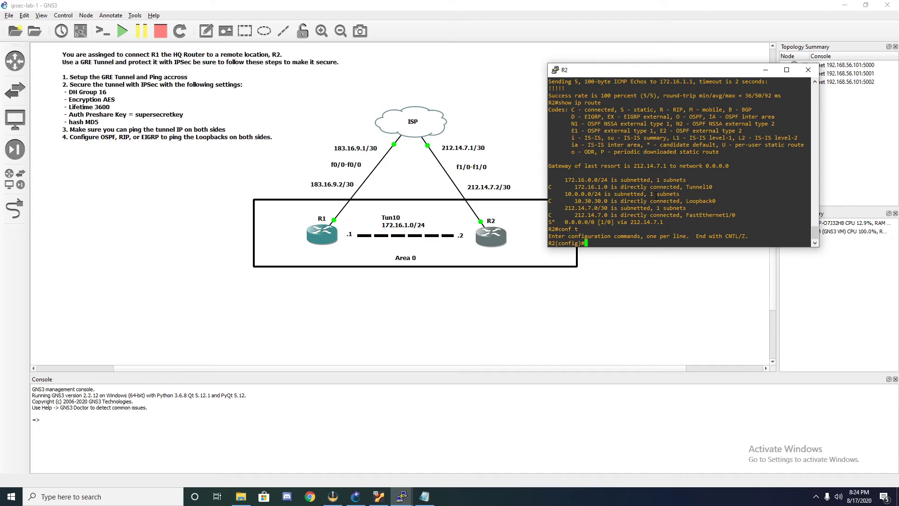
pyautogui.write('route')
pyautogui.press('BackSpace')
pyautogui.write('r ospf 1')
pyautogui.press('Return')
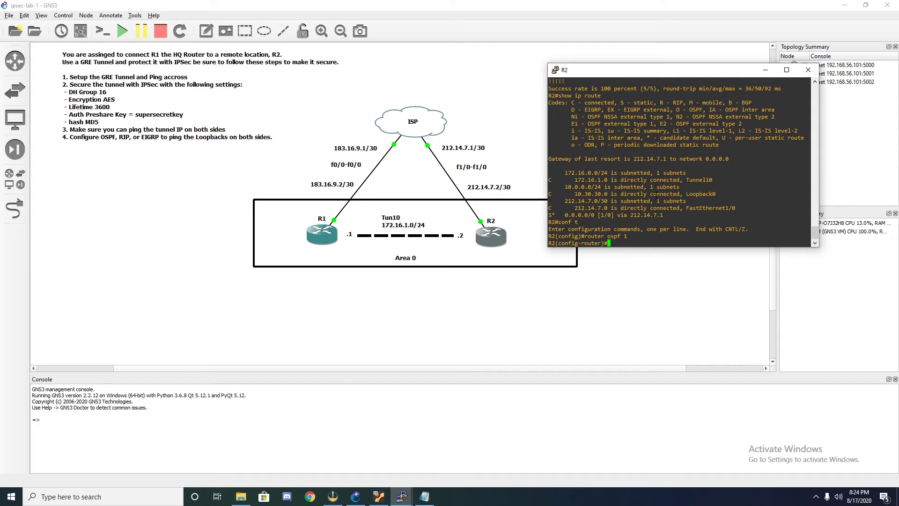
pyautogui.write('net')
pyautogui.press('Tab')
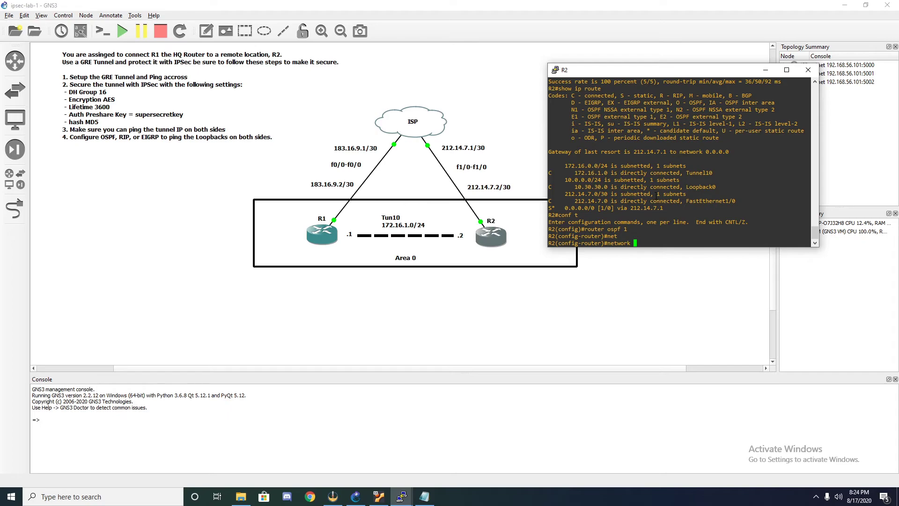
pyautogui.write('172.16.1.2 0.0.0.0 ar 0')
pyautogui.press('Return')
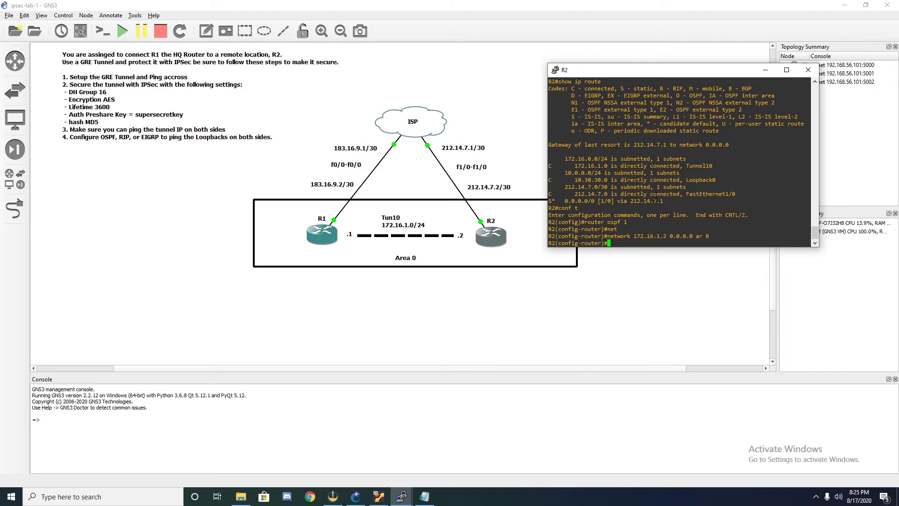
# Add R2's loopback network 10.30.30.1 0.0.0.0 to OSPF area 0 and return to privileged mode.
pyautogui.write('net')
pyautogui.press('Tab')
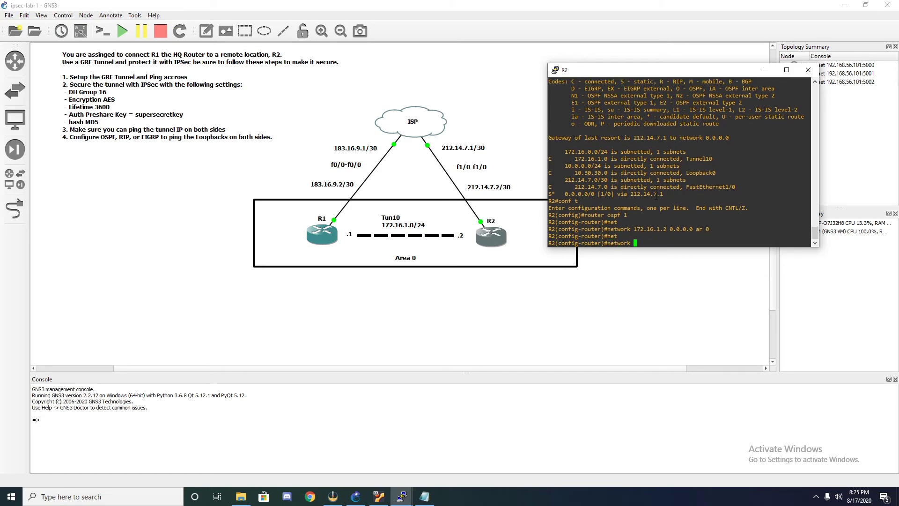
pyautogui.write('10.30.0')
pyautogui.press('BackSpace')
pyautogui.write('30.1 0.0.0.0 area 0')
pyautogui.press('Return')
pyautogui.write('er)#e')
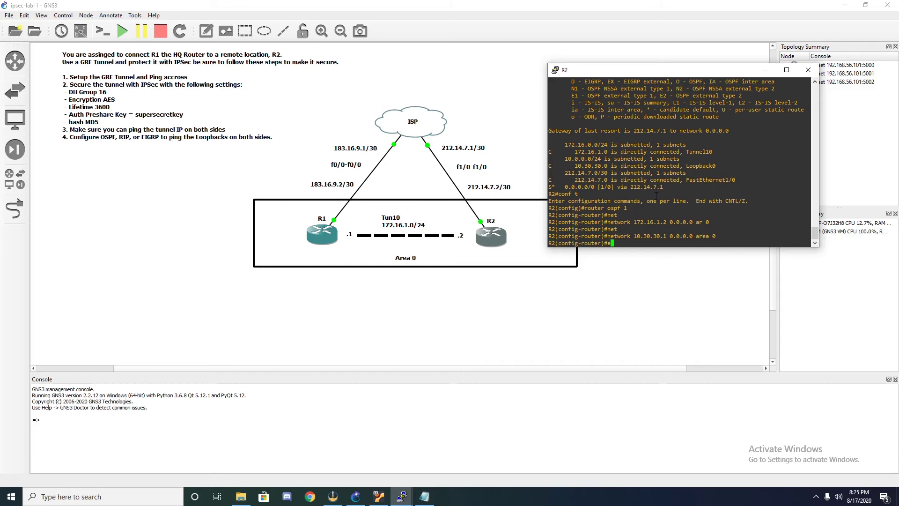
pyautogui.write('xit')
pyautogui.press('Return')
pyautogui.press('Return')
pyautogui.press('Return')
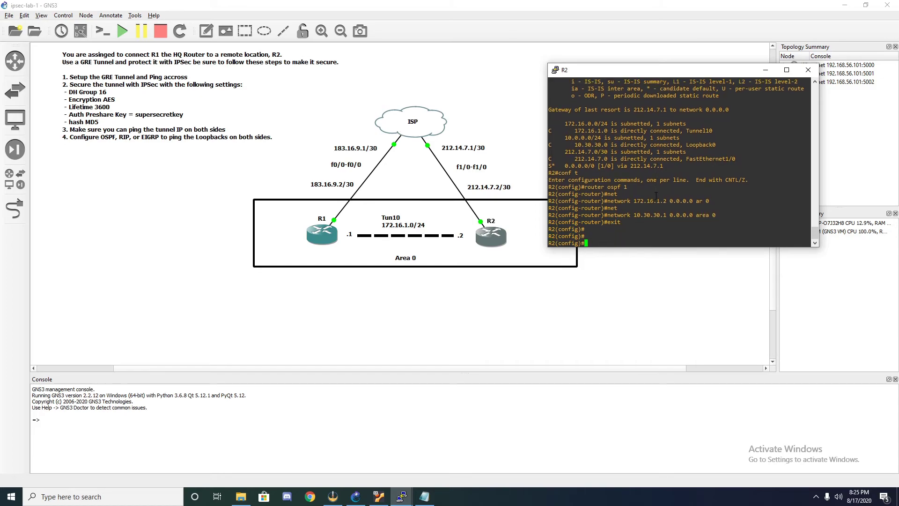
pyautogui.hotkey('ctrl', 'z')
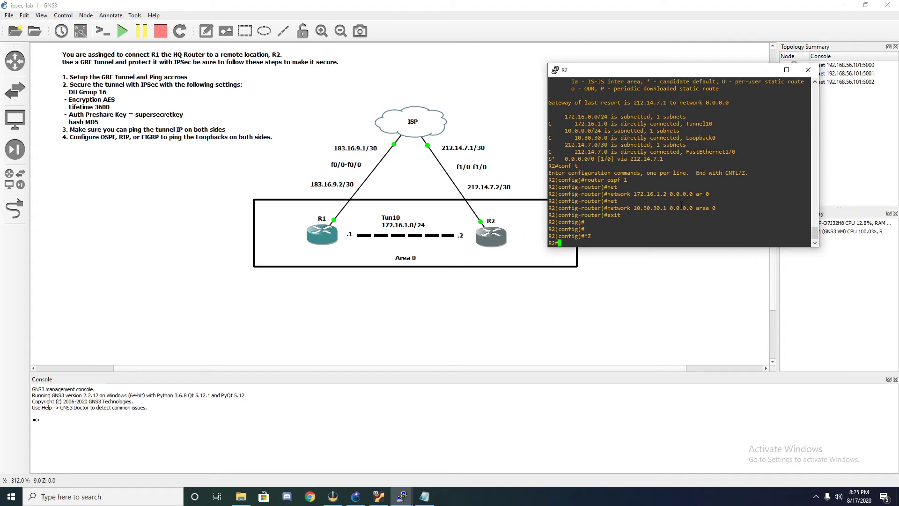
# Switch to R1's console and leave IPsec profile mode for global configuration mode.
pyautogui.doubleClick(326, 231)
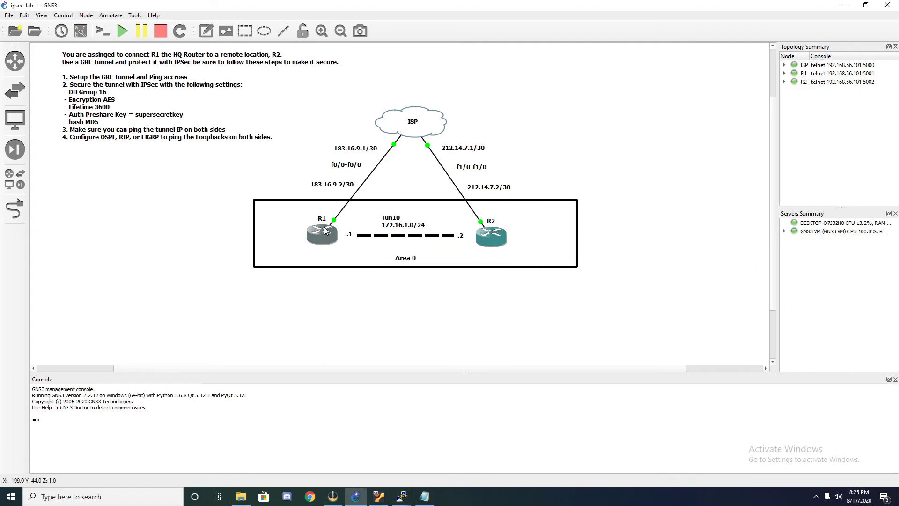
pyautogui.write('exit')
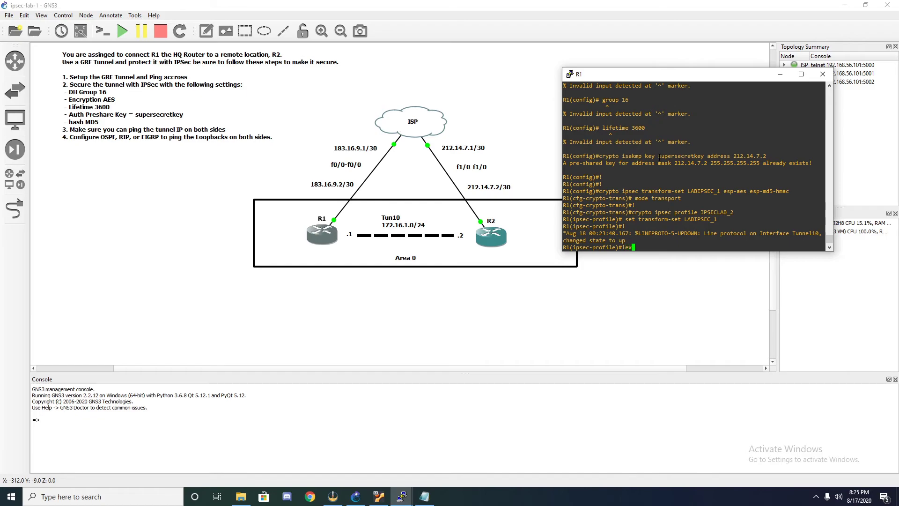
pyautogui.press('Return')
pyautogui.write('exit')
pyautogui.press('Return')
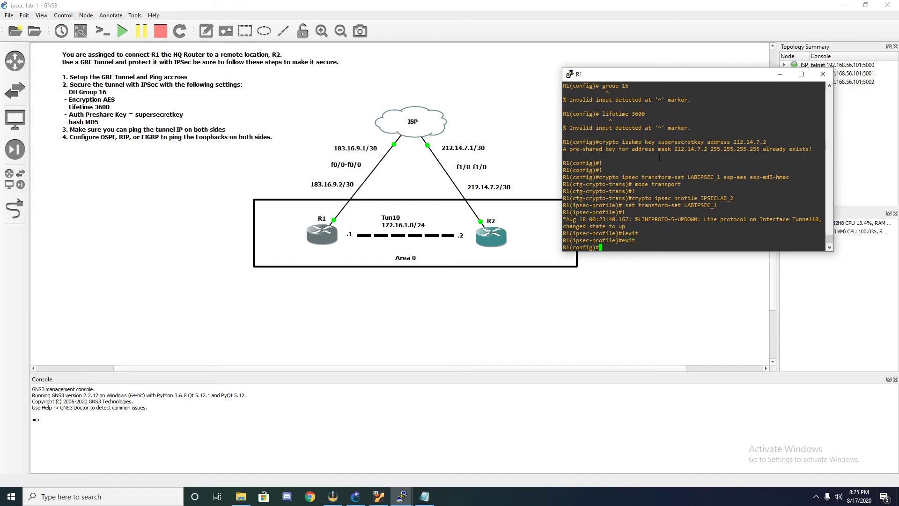
# Start OSPF process 1 on R1 and add network 172.16.1.1 0.0.0.0 in area 0.
pyautogui.write('route rospf')
pyautogui.press('BackSpace')
pyautogui.press('BackSpace')
pyautogui.press('BackSpace')
pyautogui.press('BackSpace')
pyautogui.press('BackSpace')
pyautogui.press('BackSpace')
pyautogui.write('r ospf 1')
pyautogui.press('Return')
pyautogui.write('net')
pyautogui.press('Tab')
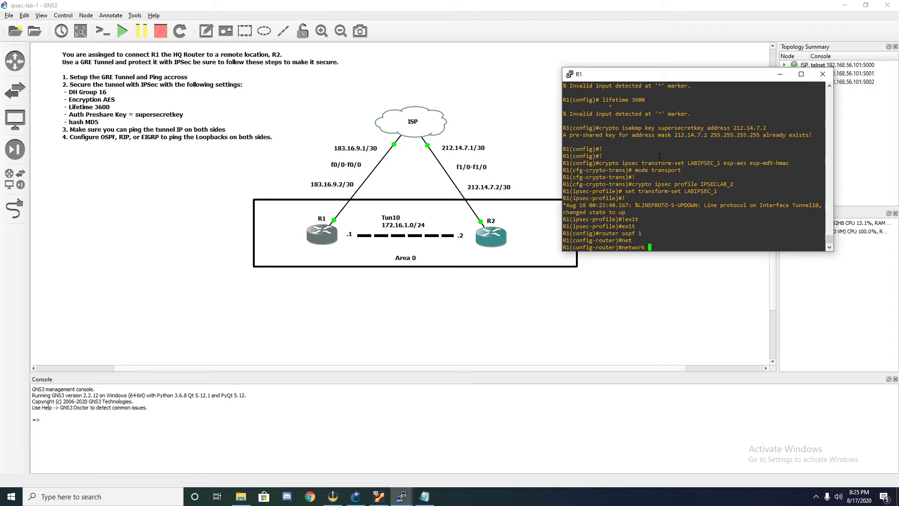
pyautogui.write('172.16.1.1 0.0.0.0 area 0')
pyautogui.press('Return')
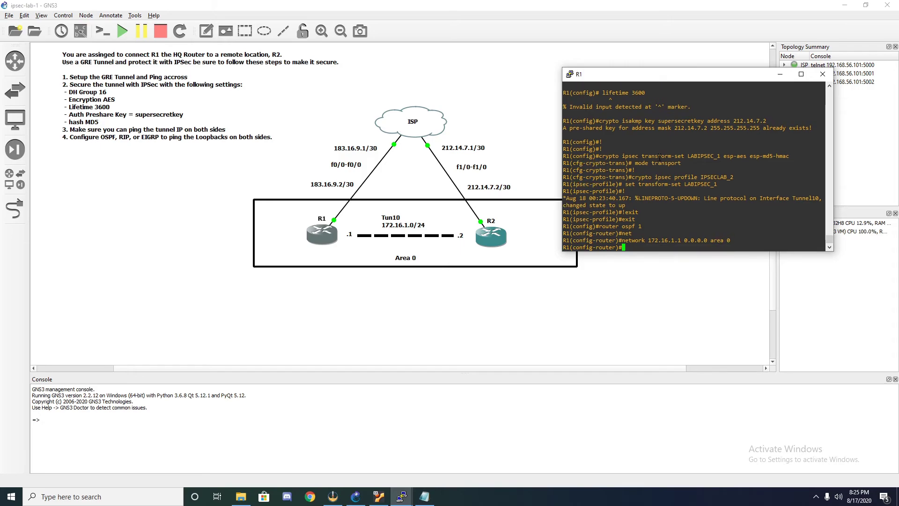
# Add network 10.20.20.1 0.0.0.0 to R1's OSPF process in area 0 and return to privileged mode.
pyautogui.write('net')
pyautogui.press('Tab')
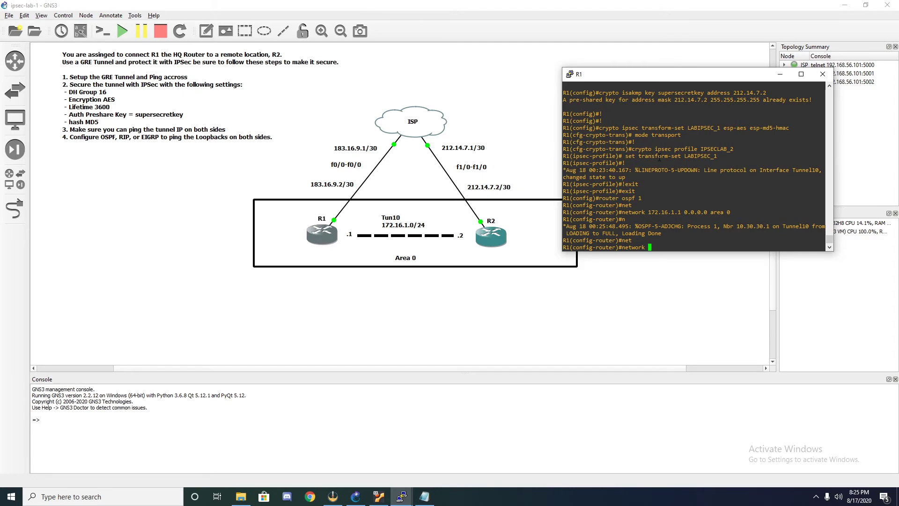
pyautogui.write('10.20.20.1 0.0.0.0 area 0')
pyautogui.press('Return')
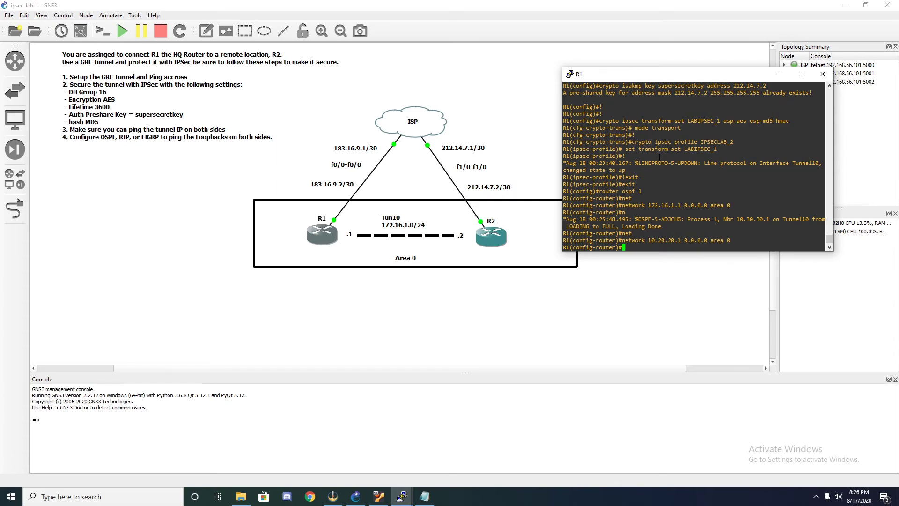
pyautogui.hotkey('ctrl', 'z')
pyautogui.press('Return')
pyautogui.press('Return')
pyautogui.press('Return')
pyautogui.press('Return')
pyautogui.press('Return')
pyautogui.press('Return')
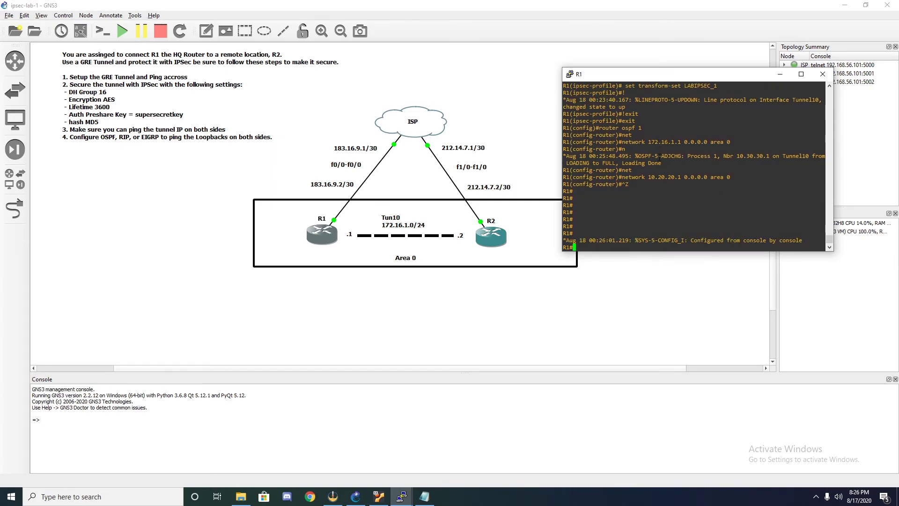
# Display R1's IP routing table and examine the Loopback0 network and the OSPF-learned route.
pyautogui.write('show ip rou')
pyautogui.press('Tab')
pyautogui.press('Return')
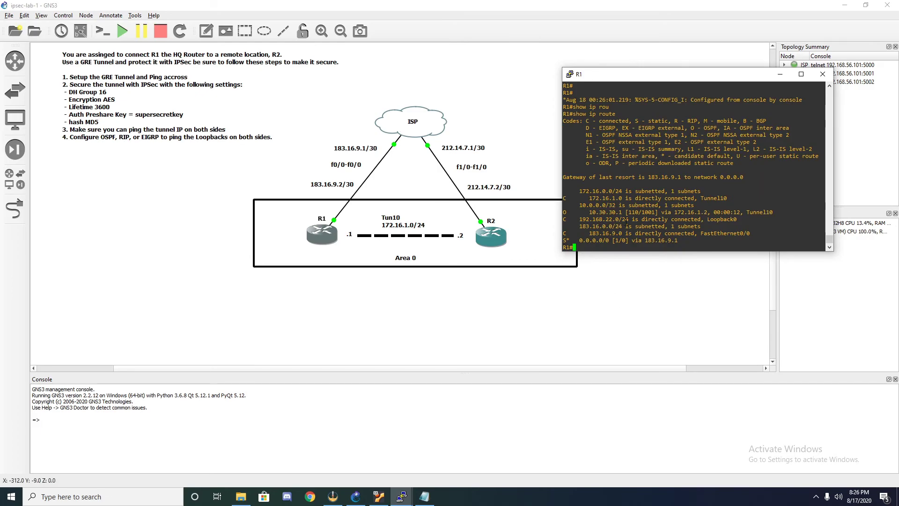
pyautogui.moveTo(631, 219); pyautogui.dragTo(580, 219)
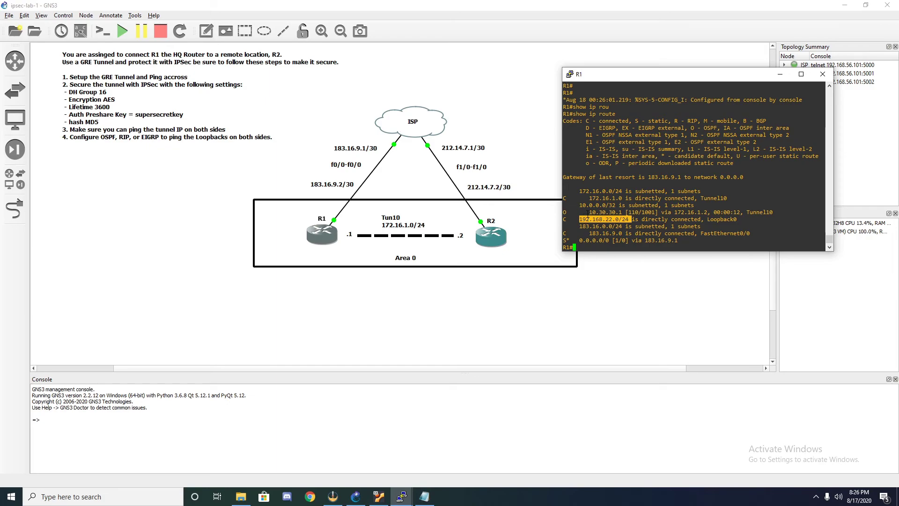
pyautogui.moveTo(589, 213); pyautogui.dragTo(595, 213)
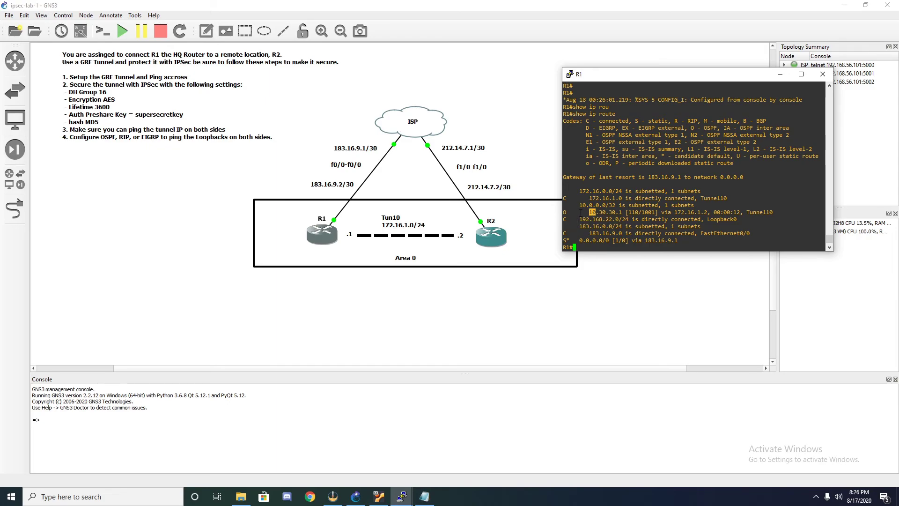
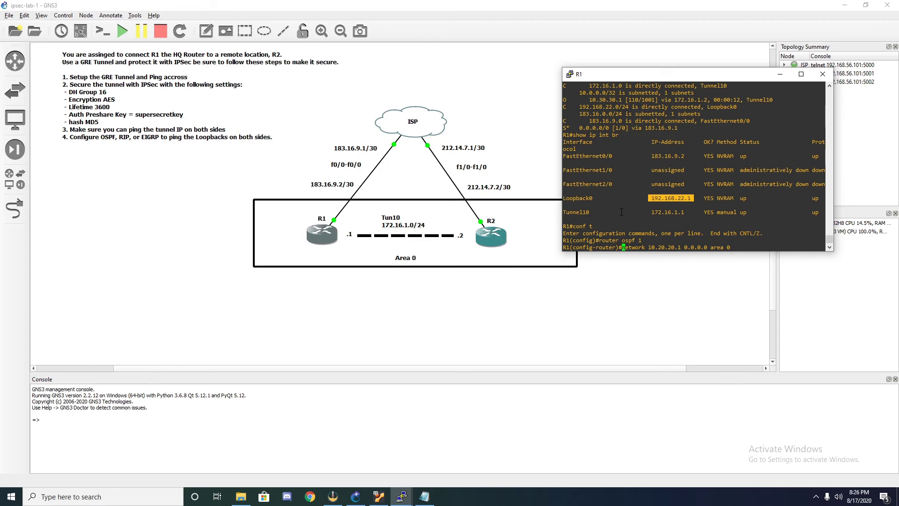
# Replace OSPF network 10.20.20.1 on R1 with loopback network 192.168.22.1 0.0.0.0 in area 0 and return to privileged mode.
pyautogui.write('no')
pyautogui.press('Return')
pyautogui.press('Up')
pyautogui.press('Up')
pyautogui.press('Up')
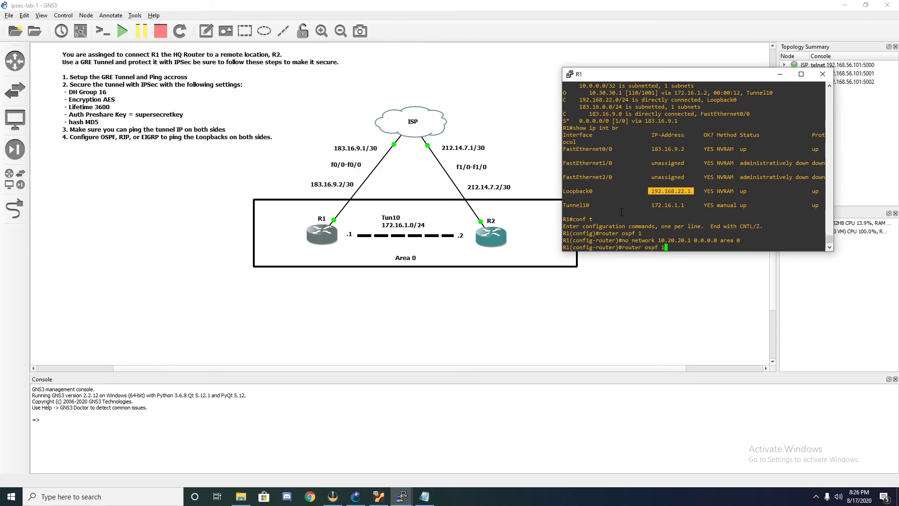
pyautogui.press('Up')
pyautogui.press('Down')
pyautogui.press('Down')
pyautogui.press('Left')
pyautogui.press('Left')
pyautogui.press('Left')
pyautogui.press('Left')
pyautogui.press('Left')
pyautogui.press('Left')
pyautogui.press('Left')
pyautogui.press('Left')
pyautogui.press('Left')
pyautogui.press('Left')
pyautogui.press('Left')
pyautogui.press('Left')
pyautogui.press('Left')
pyautogui.press('Left')
pyautogui.press('BackSpace')
pyautogui.press('BackSpace')
pyautogui.press('BackSpace')
pyautogui.press('BackSpace')
pyautogui.press('BackSpace')
pyautogui.press('BackSpace')
pyautogui.press('BackSpace')
pyautogui.press('BackSpace')
pyautogui.press('BackSpace')
pyautogui.press('BackSpace')
pyautogui.write('192.168.22.1')
pyautogui.press('Return')
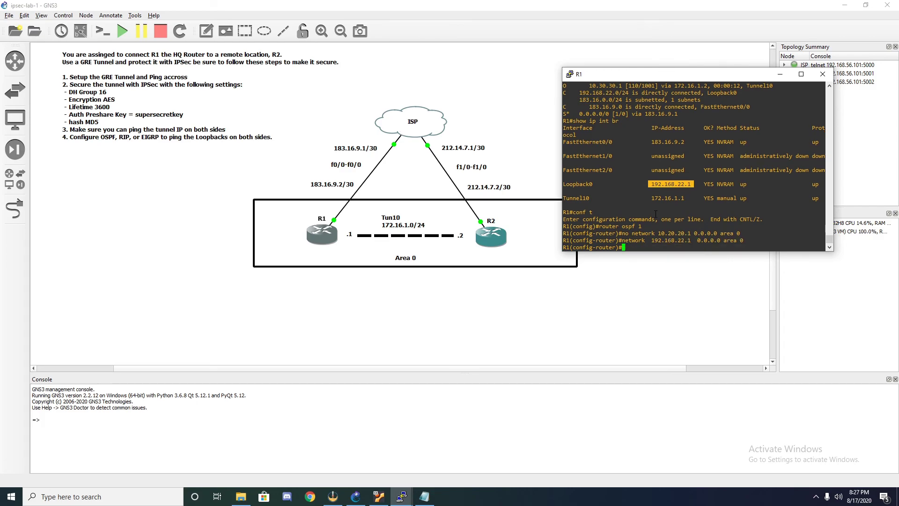
pyautogui.hotkey('ctrl', 'z')
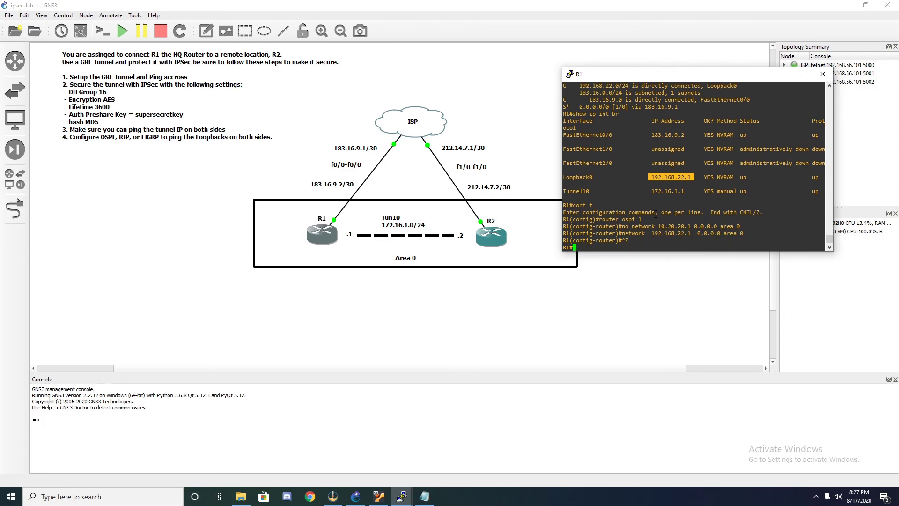
# Switch to R2's console and display its IP routing table again.
pyautogui.doubleClick(491, 238)
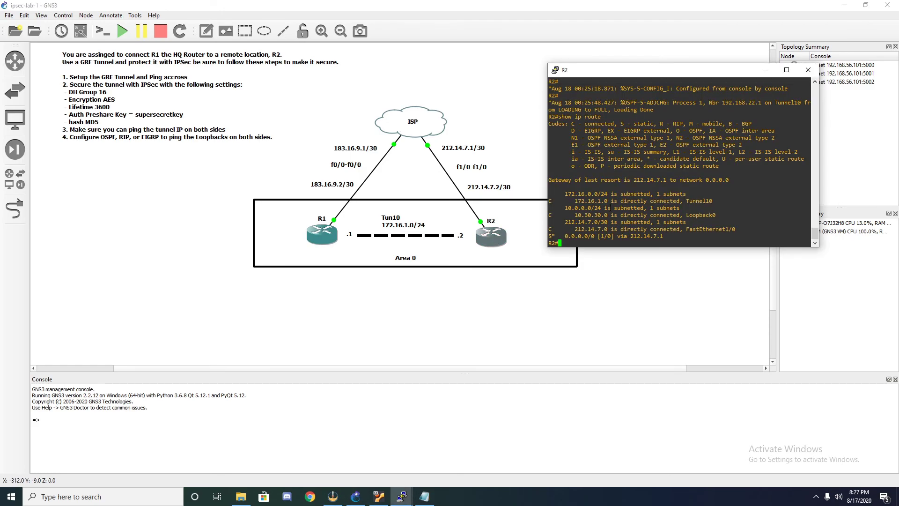
pyautogui.press('Up')
pyautogui.press('Return')
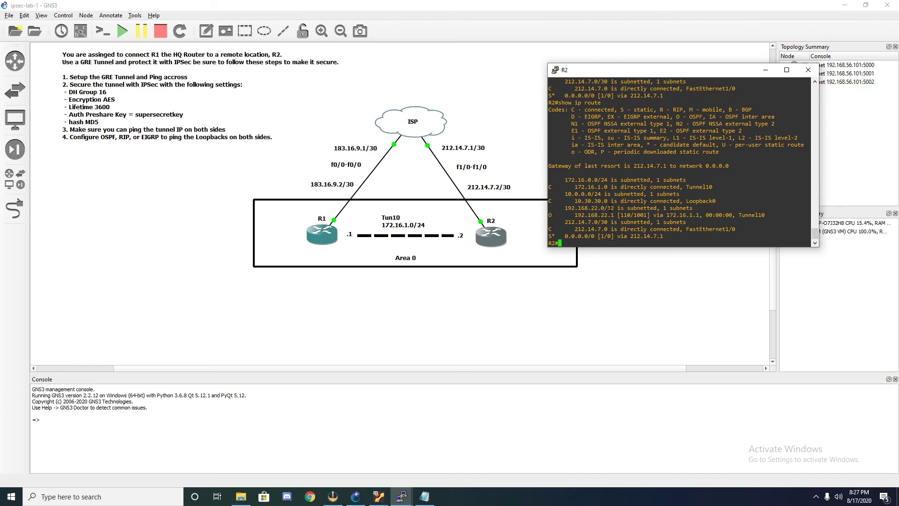
# Try pinging 192.169.22.1 from R2 and repeat the ping with R1's loopback address 192.168.22.1.
pyautogui.write('ping 192.169.22.1')
pyautogui.press('Return')
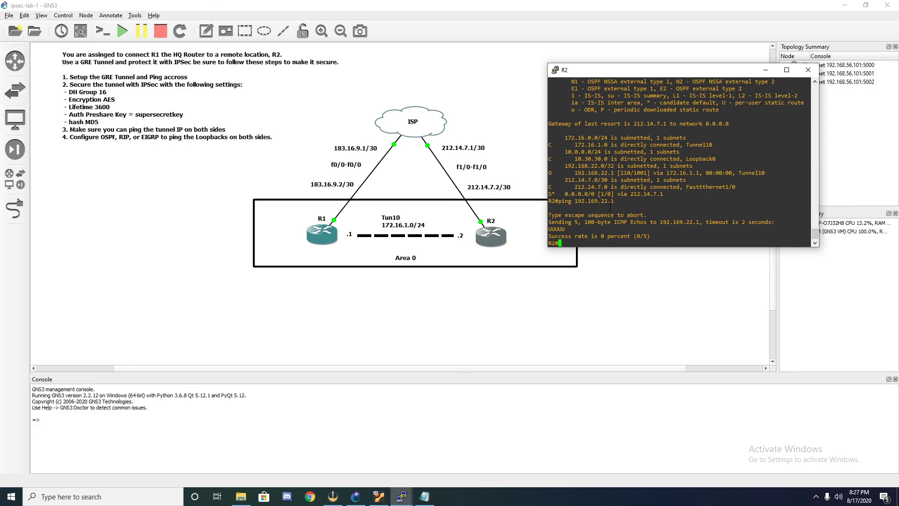
pyautogui.press('Up')
pyautogui.press('Left')
pyautogui.press('Left')
pyautogui.press('Left')
pyautogui.press('Left')
pyautogui.press('Left')
pyautogui.press('Left')
pyautogui.press('Delete')
pyautogui.write('8')
pyautogui.press('Return')
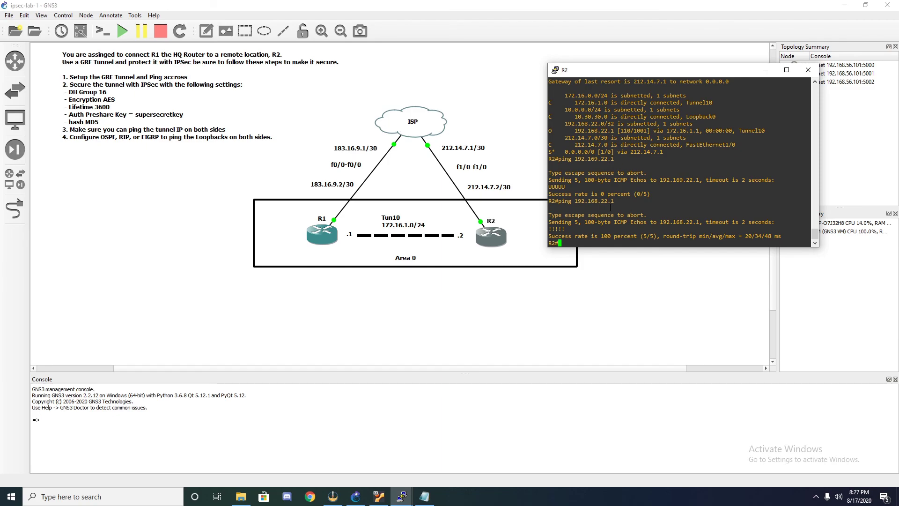
pyautogui.moveTo(610, 207); pyautogui.dragTo(580, 177)
pyautogui.click(581, 168)
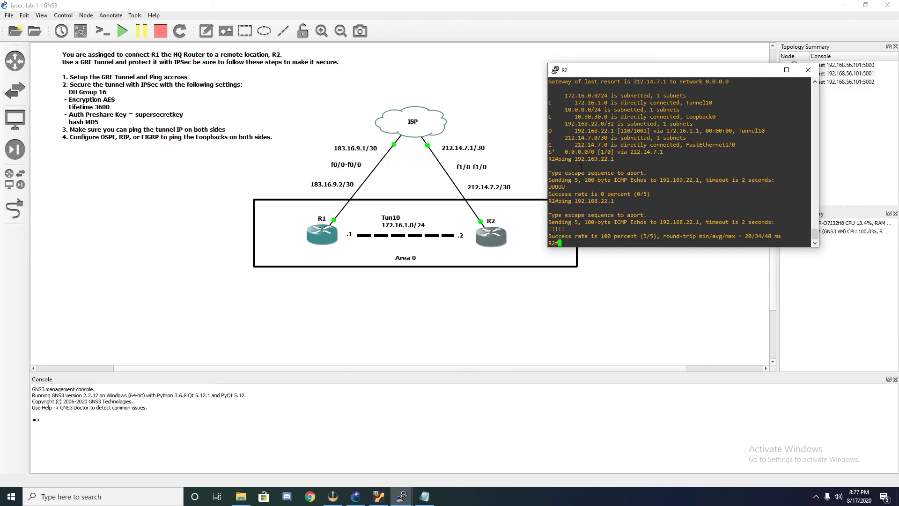